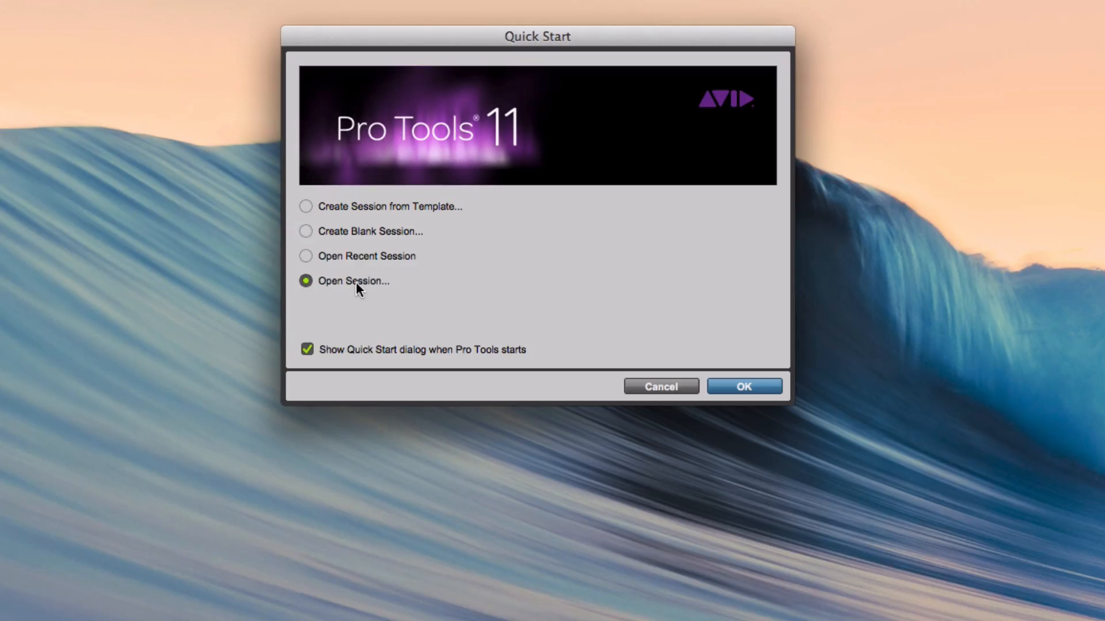
Set up a new session from the Rock template in the Music category, using 24-bit interleaved BWF (.WAV) at 44.1 kHz
{"action": "left_click", "coordinate": [355, 206]}
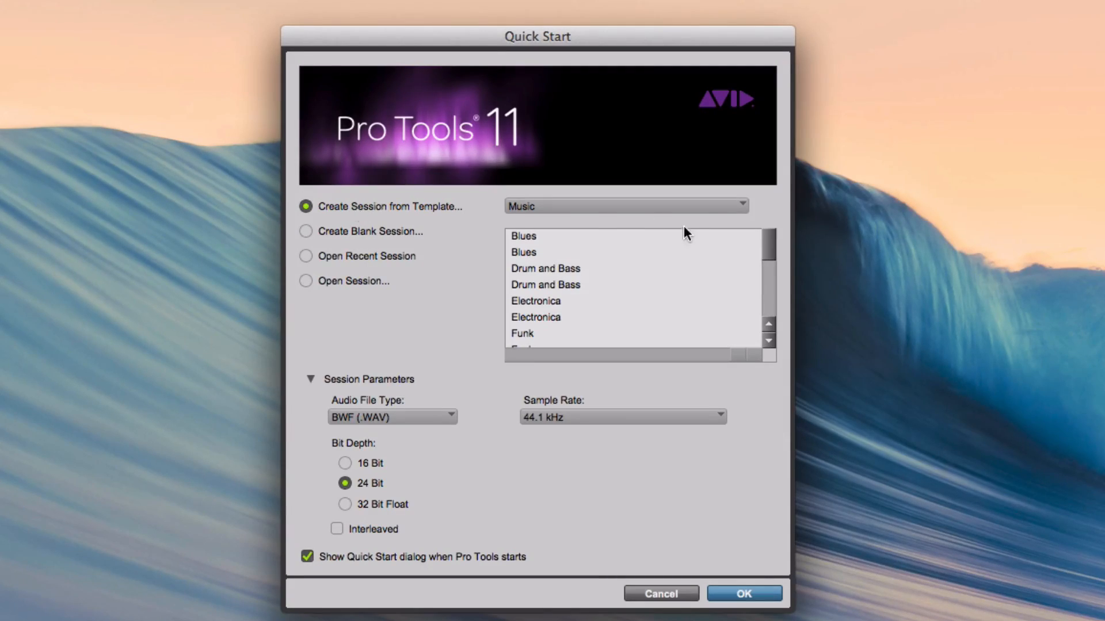
{"action": "left_click", "coordinate": [713, 209]}
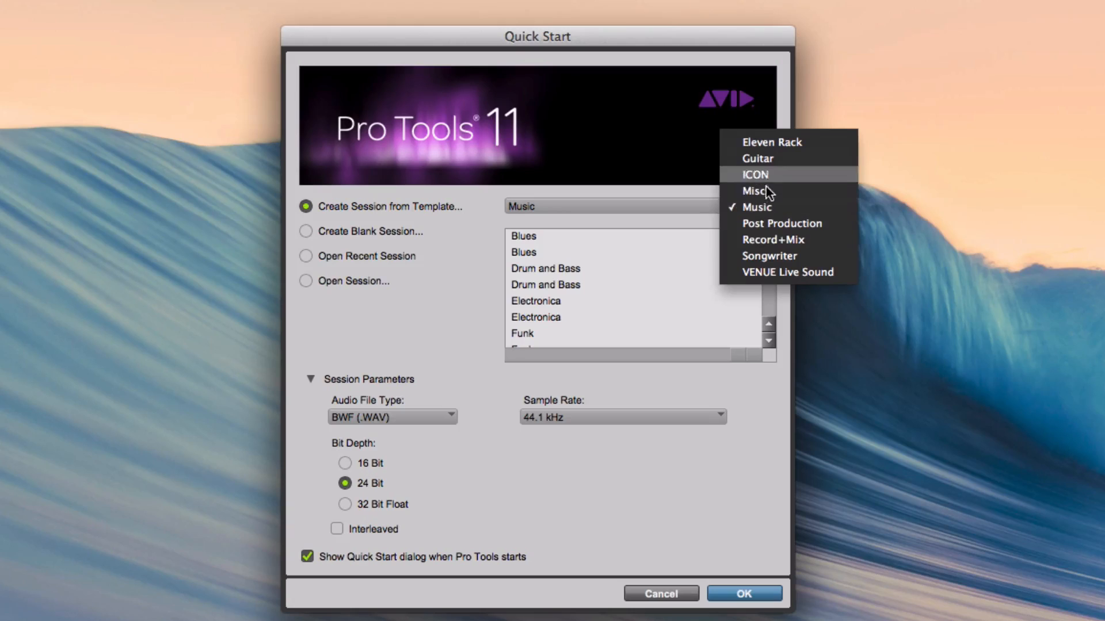
{"action": "left_click", "coordinate": [769, 207]}
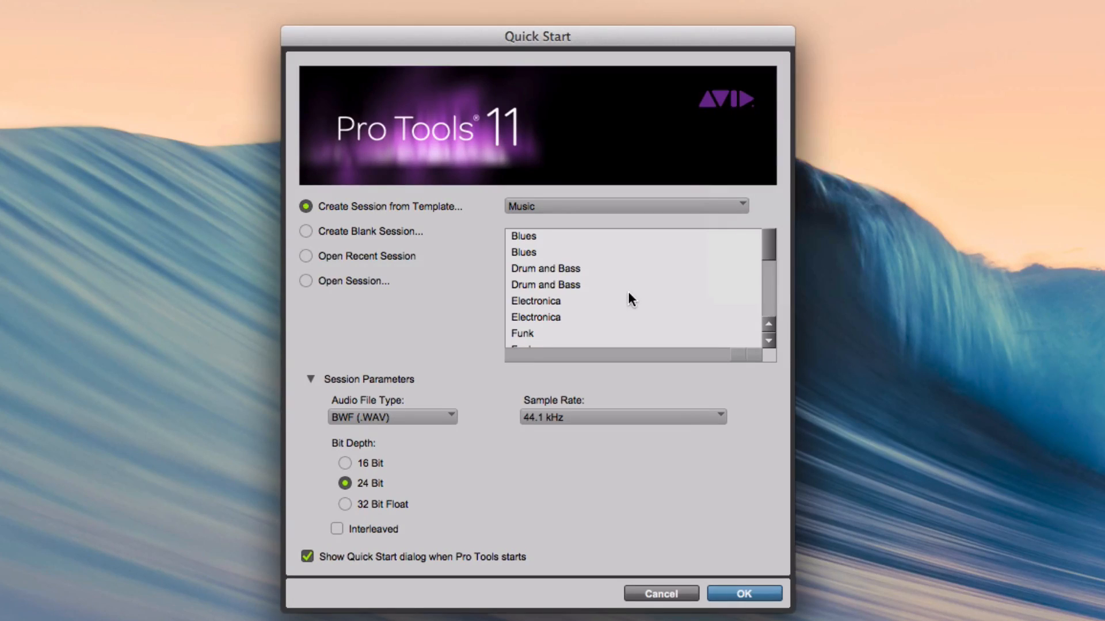
{"action": "scroll", "coordinate": [594, 251], "scroll_direction": "down", "scroll_amount": 5}
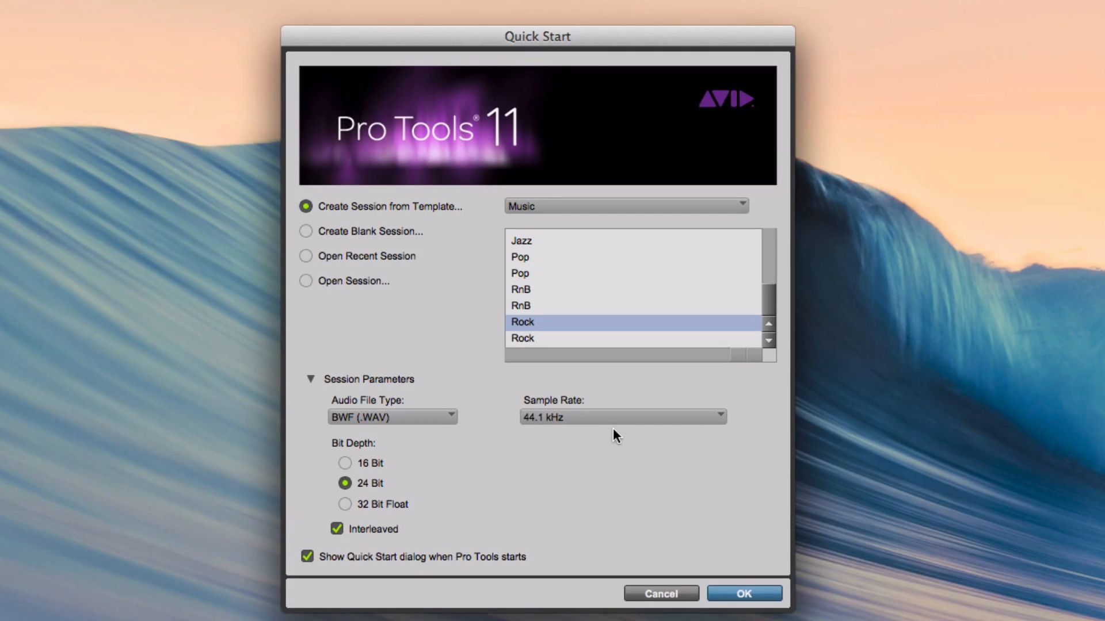
{"action": "left_click", "coordinate": [746, 595]}
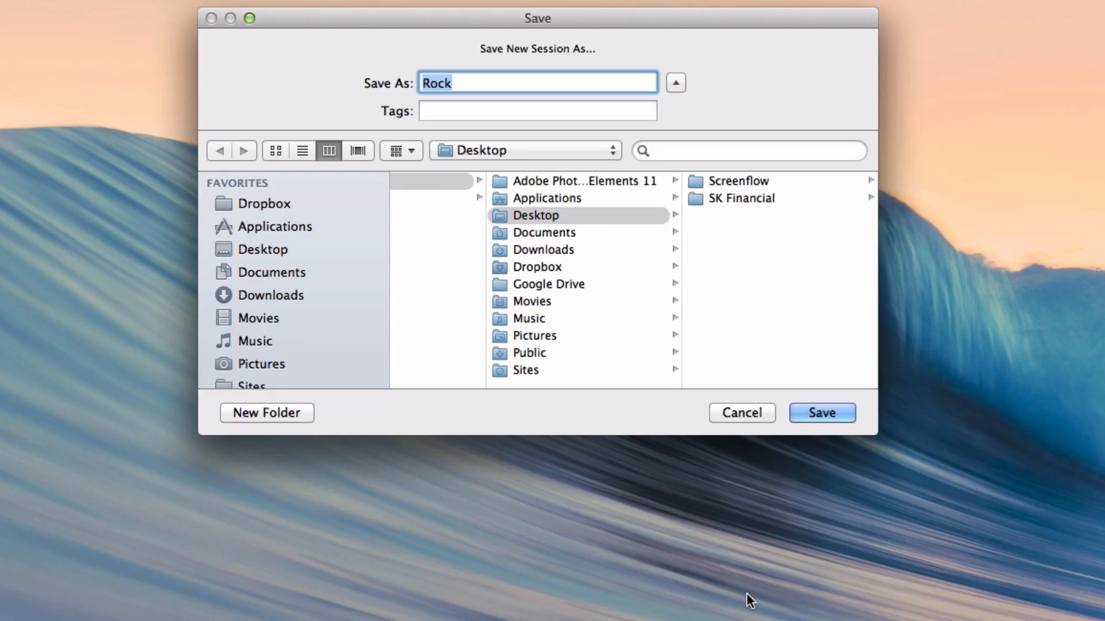
Save the new session on the Desktop as Lift Up Your Heads
{"action": "type", "text": "Lift Up Your Heads"}
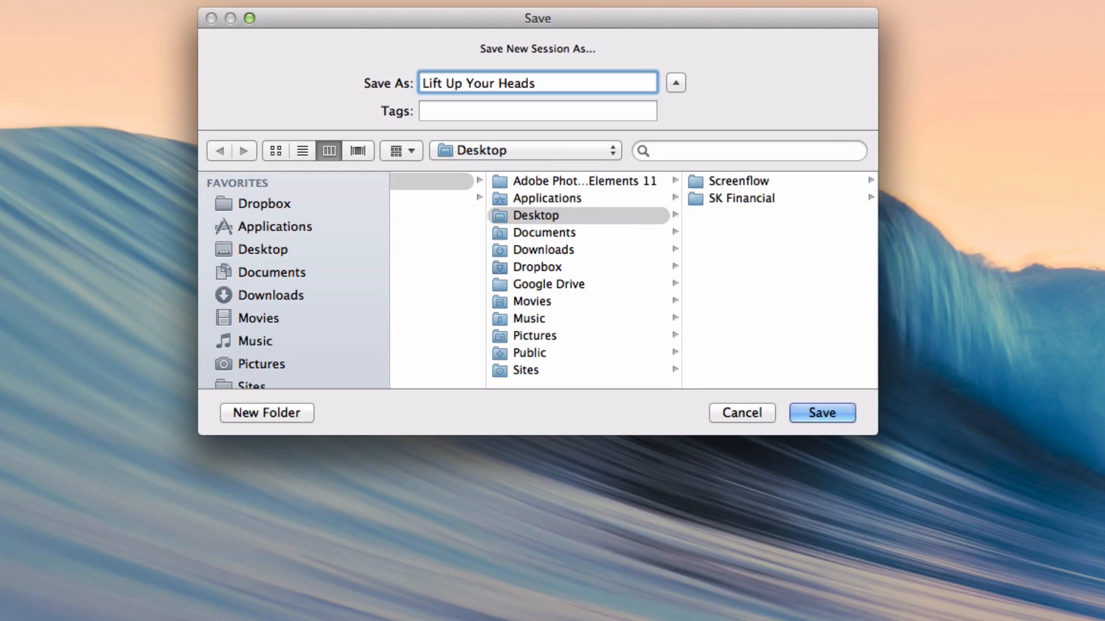
{"action": "key", "text": "Return"}
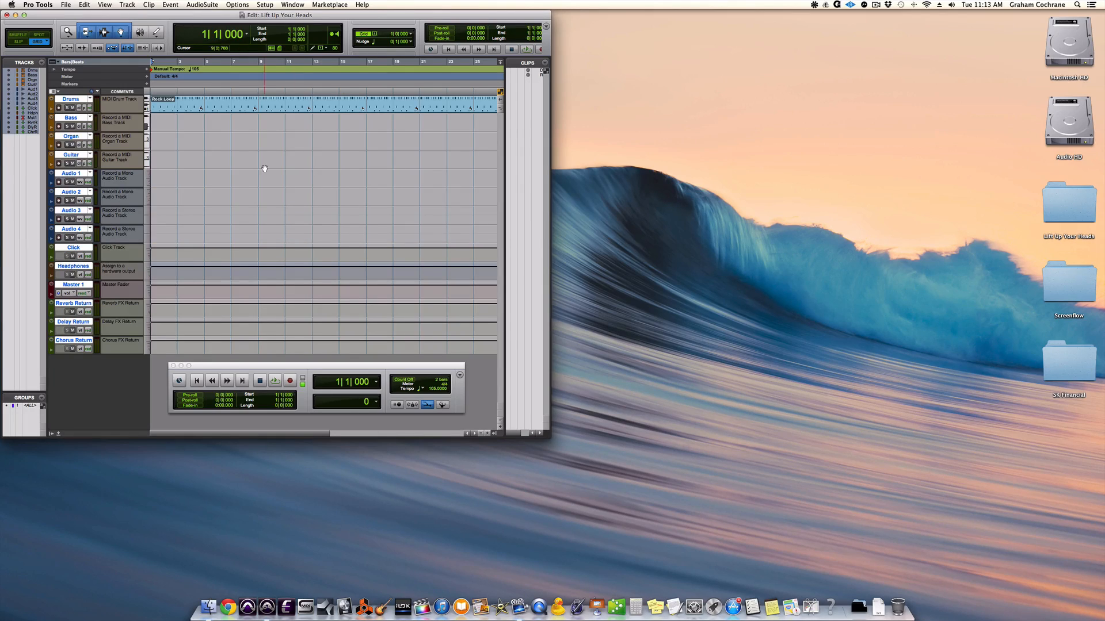
Enlarge the Edit and Mix windows to fill the screen and move the Transport window below the channel strips
{"action": "left_click", "coordinate": [24, 15]}
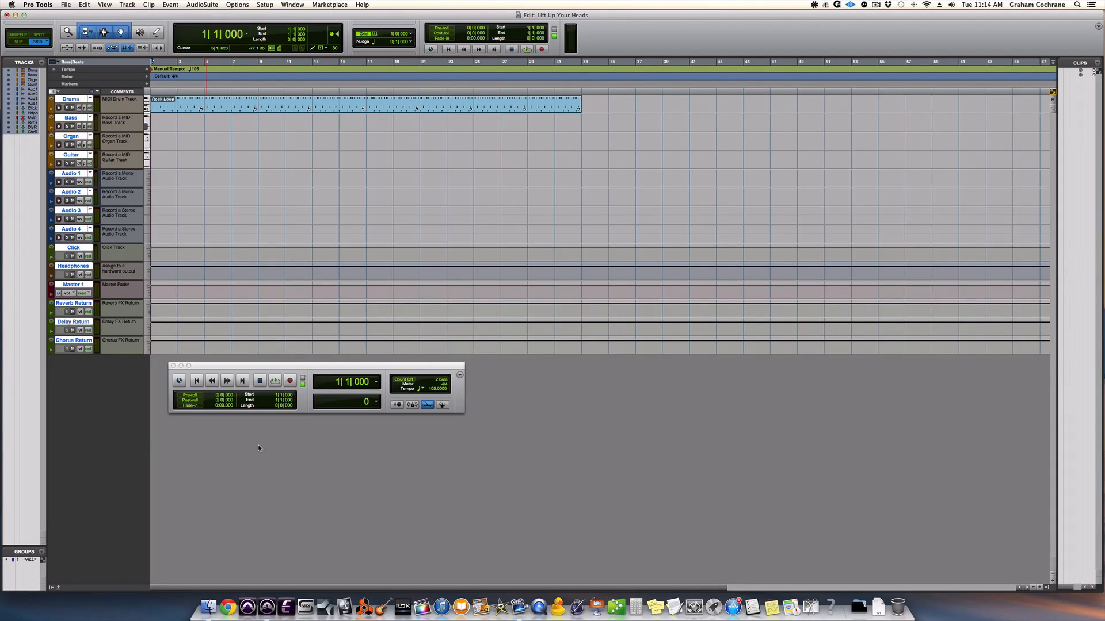
{"action": "key", "text": "super+equal"}
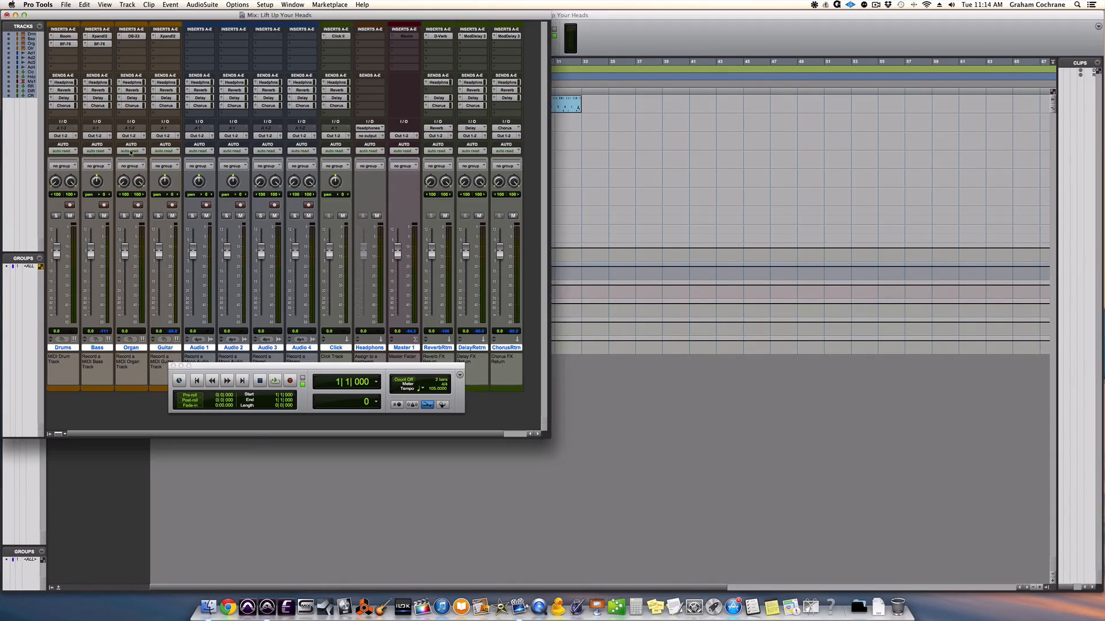
{"action": "left_click", "coordinate": [24, 15]}
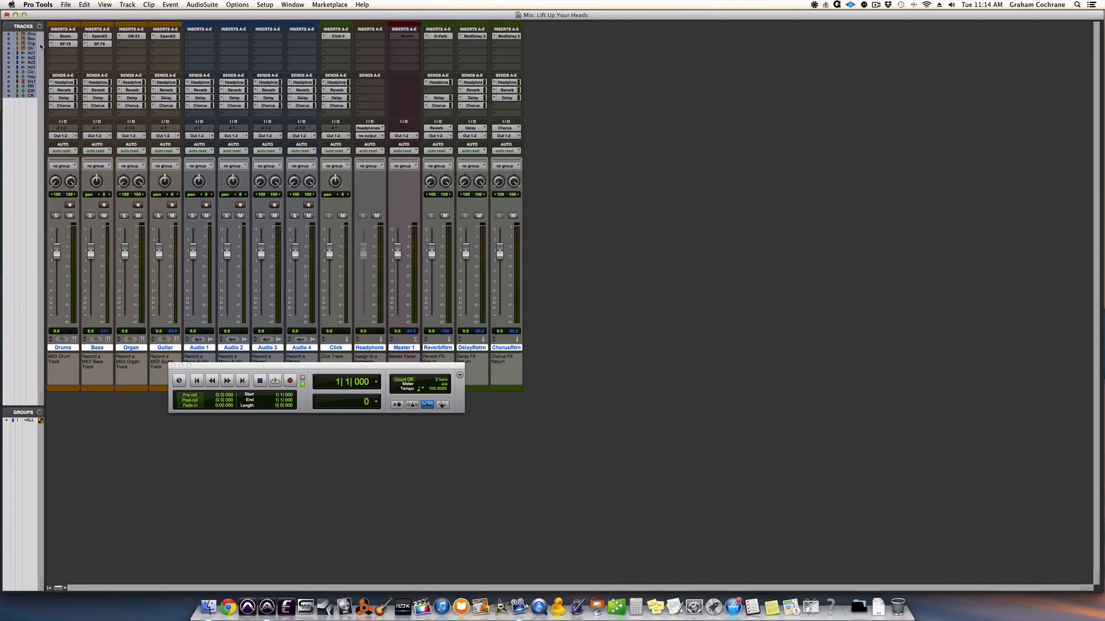
{"action": "left_click_drag", "start_coordinate": [214, 366], "coordinate": [223, 484]}
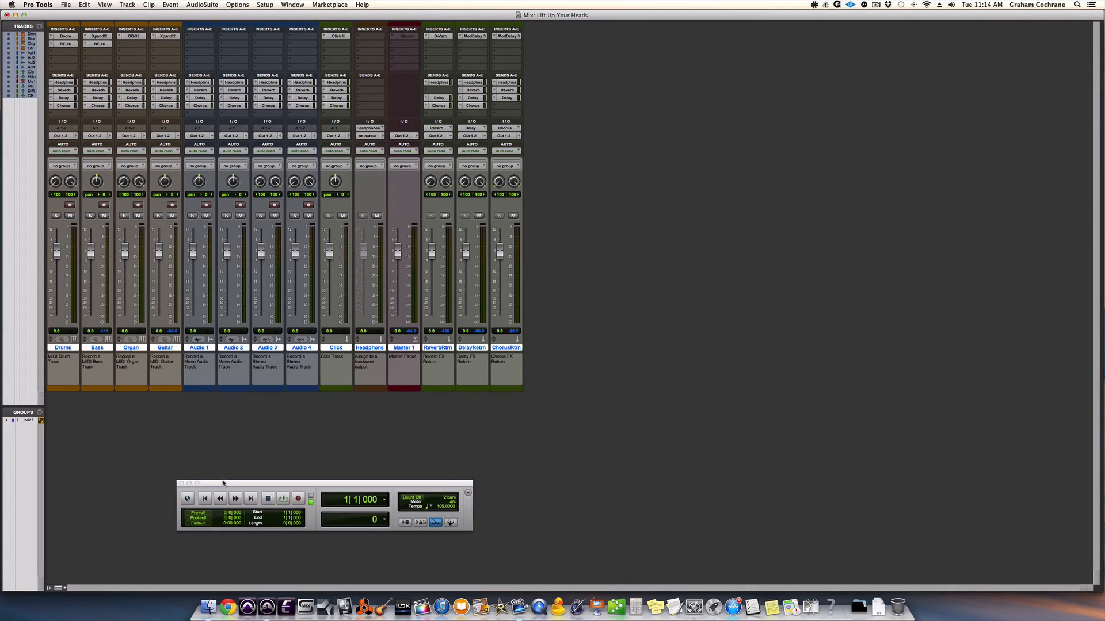
Return to the Edit window and increase all track heights so the tracks fill the window vertically
{"action": "key", "text": "super+equal"}
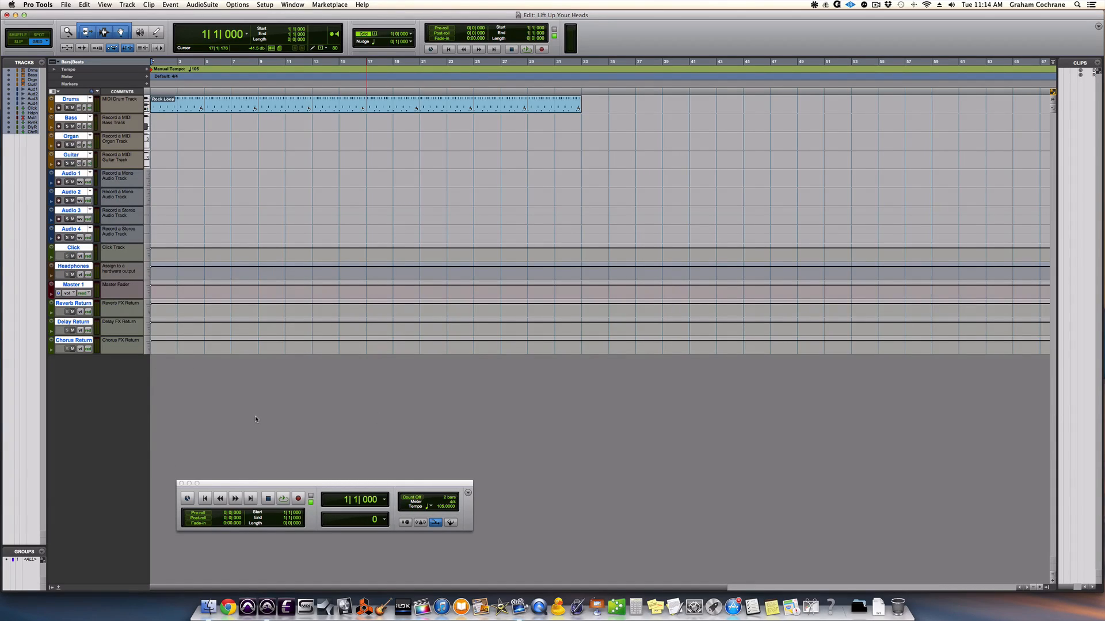
{"action": "key", "text": "ctrl+alt+super+Down"}
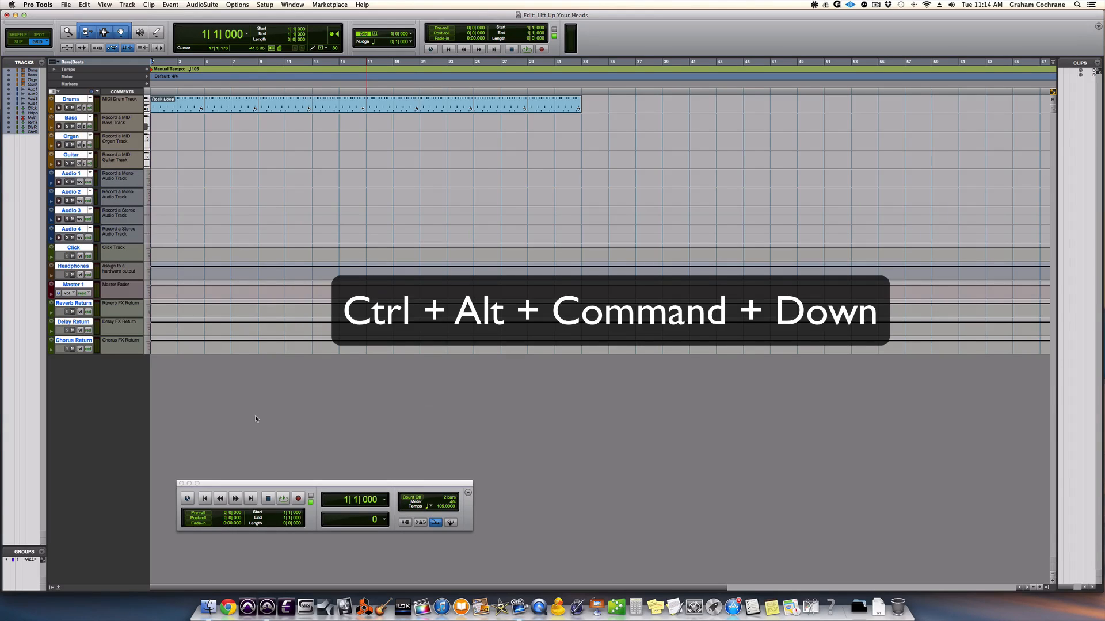
{"action": "key", "text": "ctrl+alt+super+Down"}
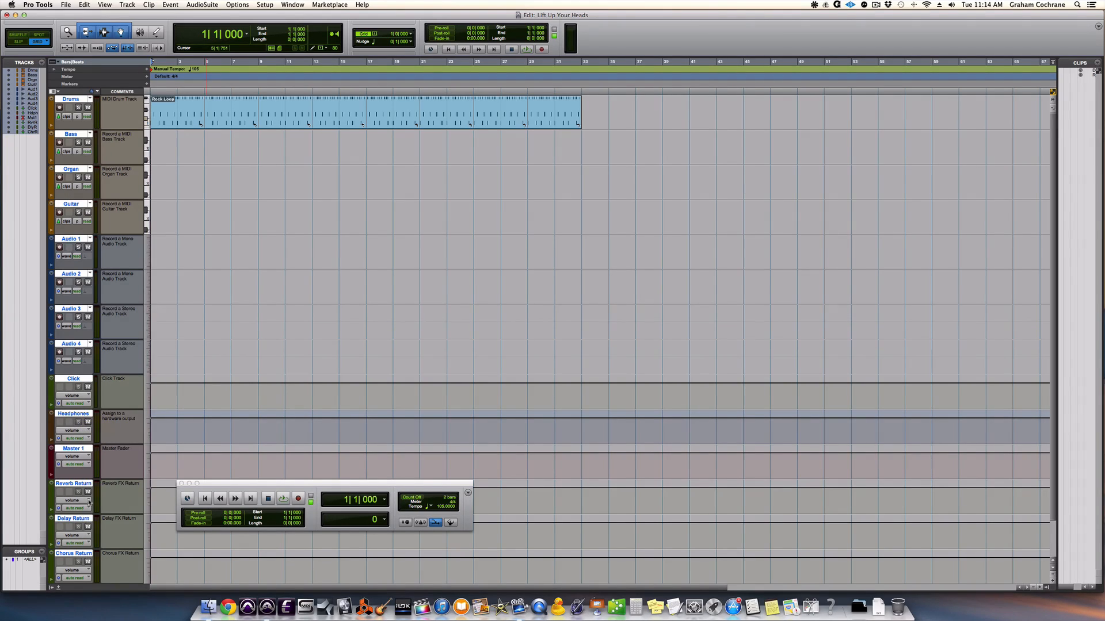
{"action": "left_click", "coordinate": [223, 437]}
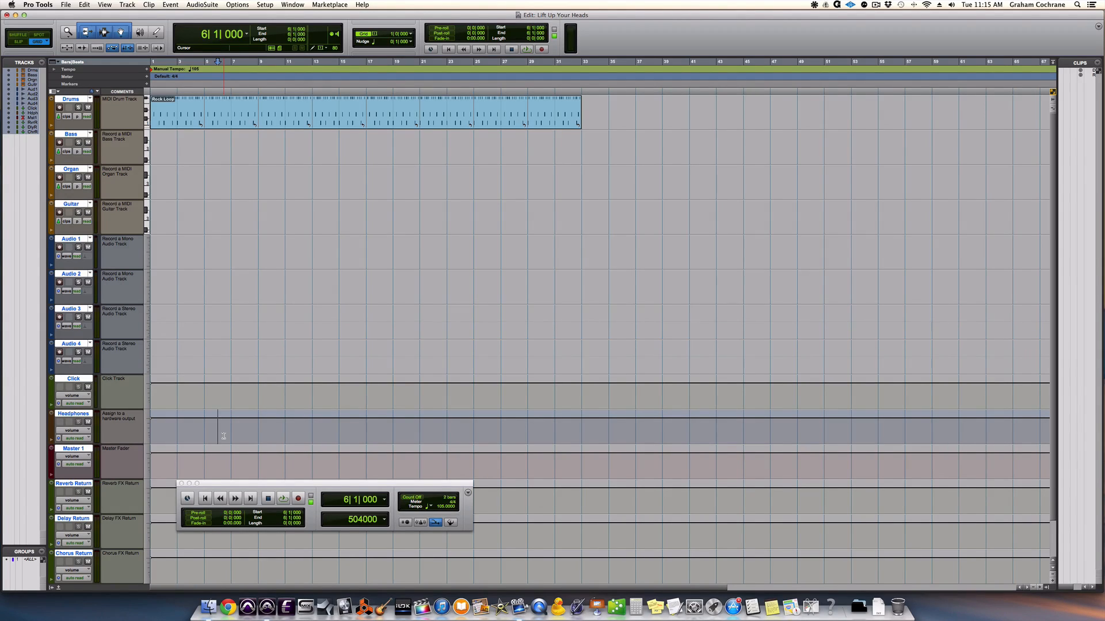
From the Mix window, open the Playback Engine settings, choose Pro Tools | Duet as the engine and confirm
{"action": "key", "text": "super+equal"}
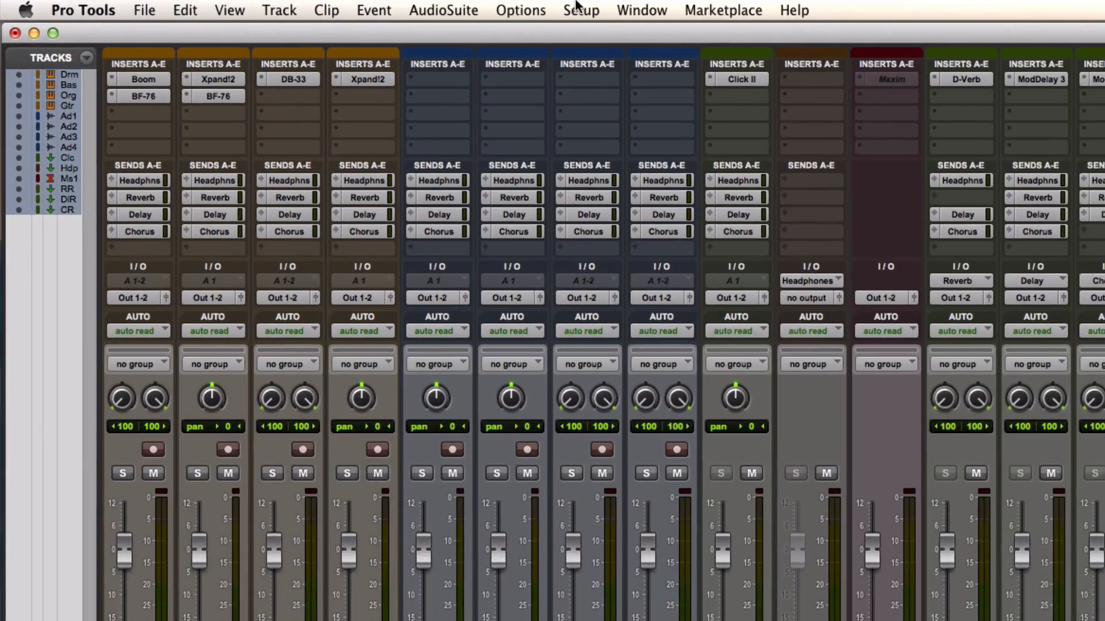
{"action": "left_click", "coordinate": [264, 4]}
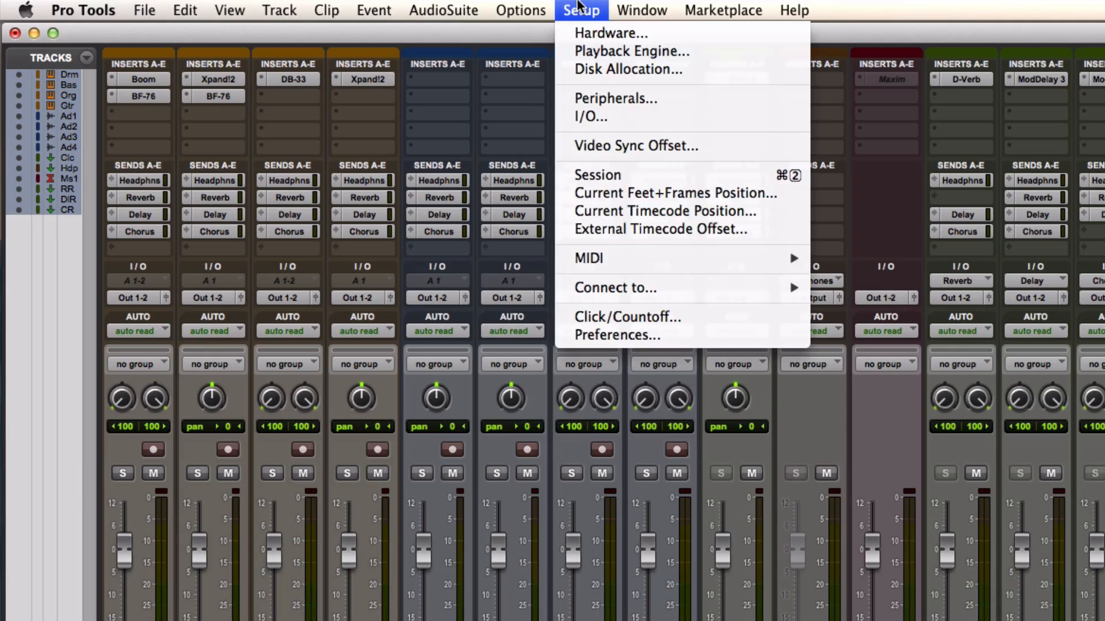
{"action": "left_click", "coordinate": [598, 52]}
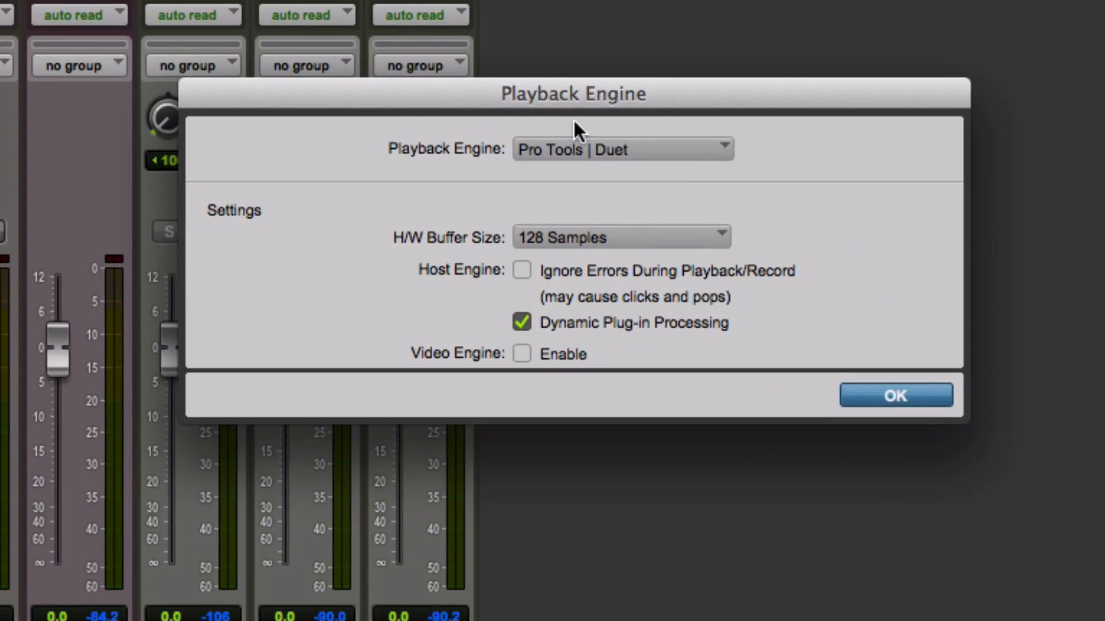
{"action": "left_click", "coordinate": [690, 152]}
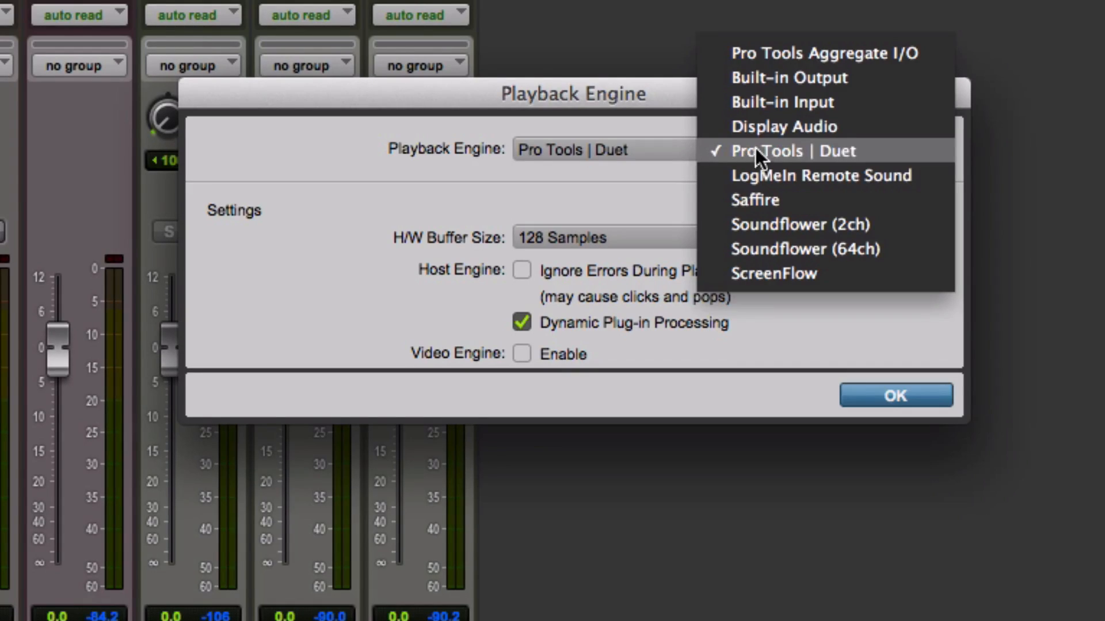
{"action": "left_click", "coordinate": [622, 167]}
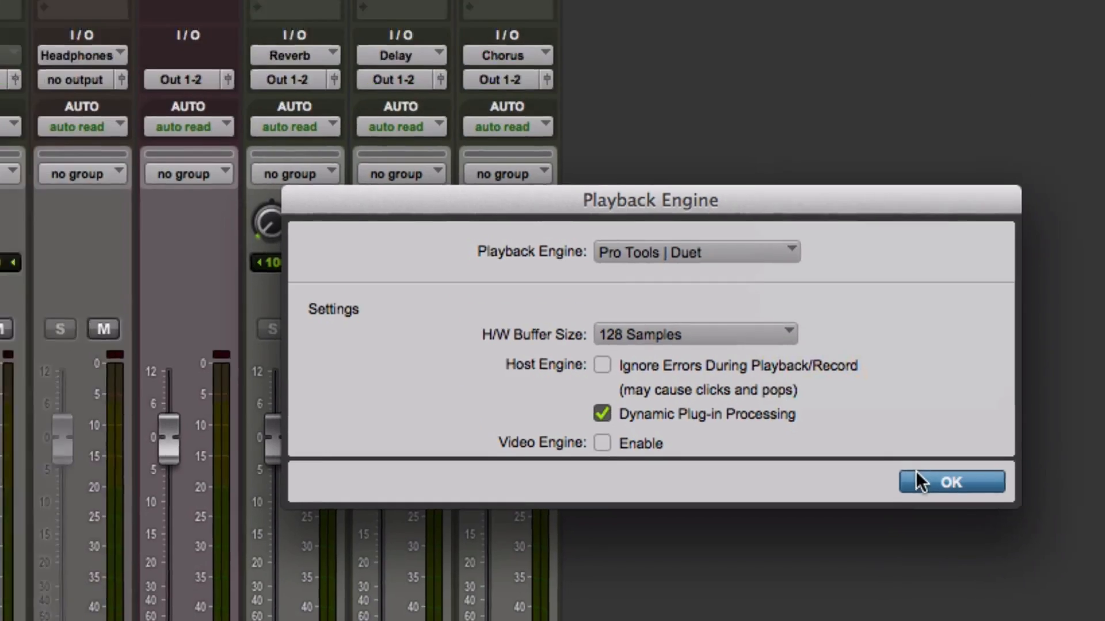
{"action": "left_click", "coordinate": [895, 396]}
Reset the output and input paths to their defaults in I/O Setup and expand the Inst / Mic input path
{"action": "left_click", "coordinate": [86, 9]}
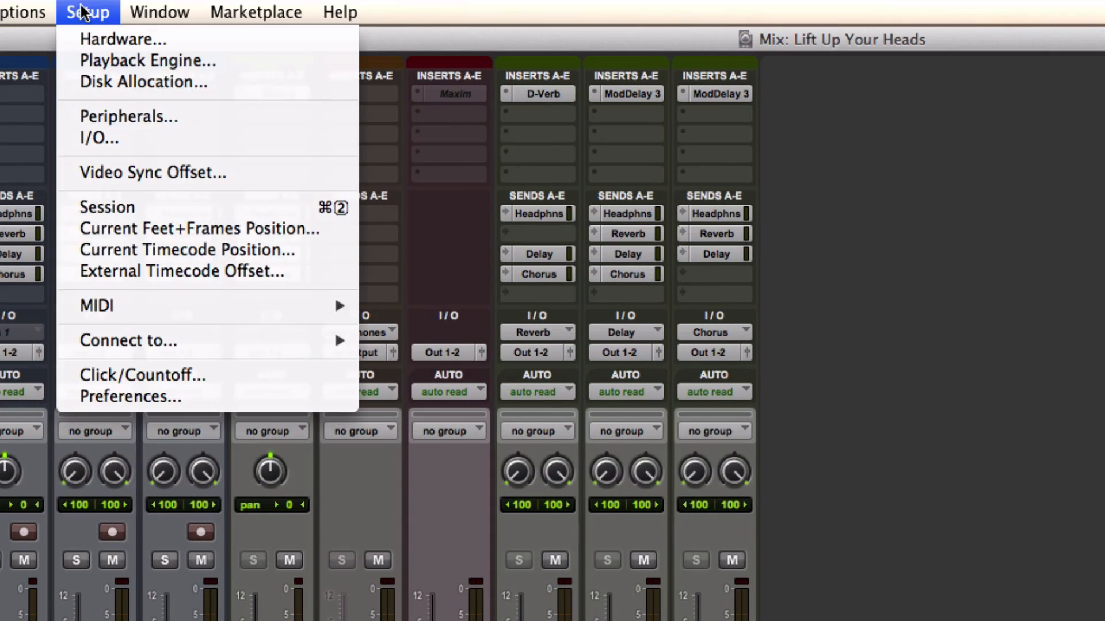
{"action": "left_click", "coordinate": [115, 130]}
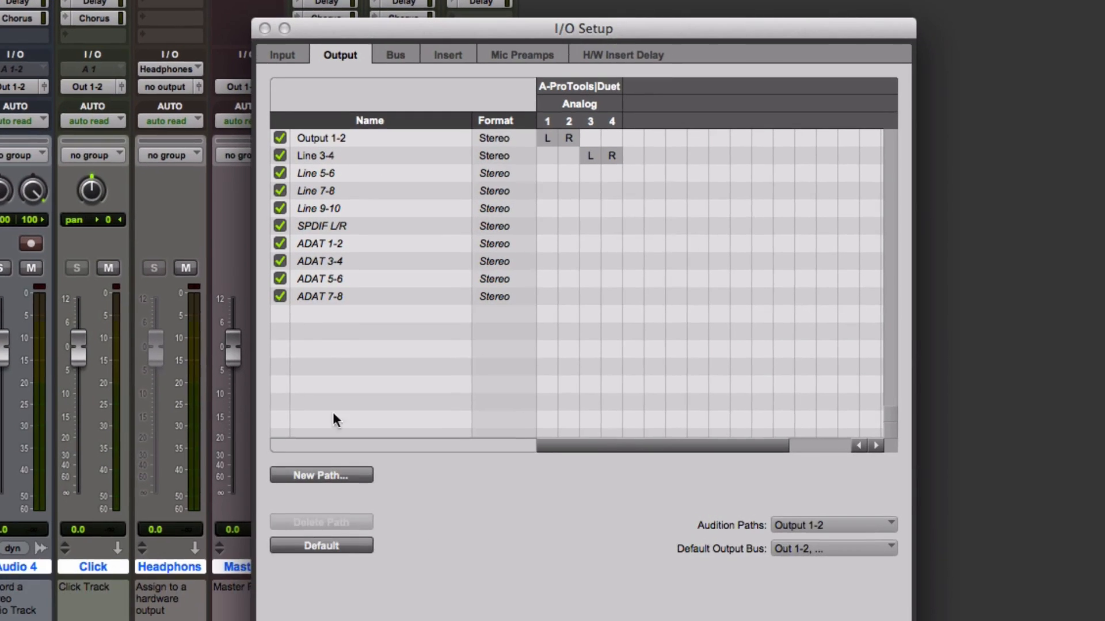
{"action": "left_click", "coordinate": [317, 550]}
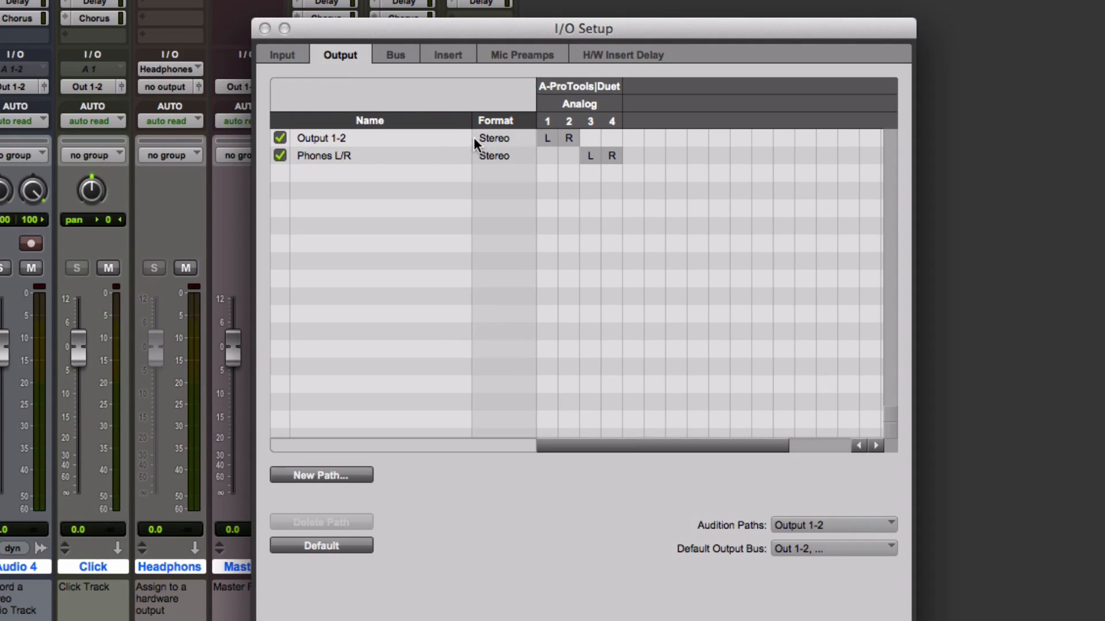
{"action": "left_click", "coordinate": [285, 55]}
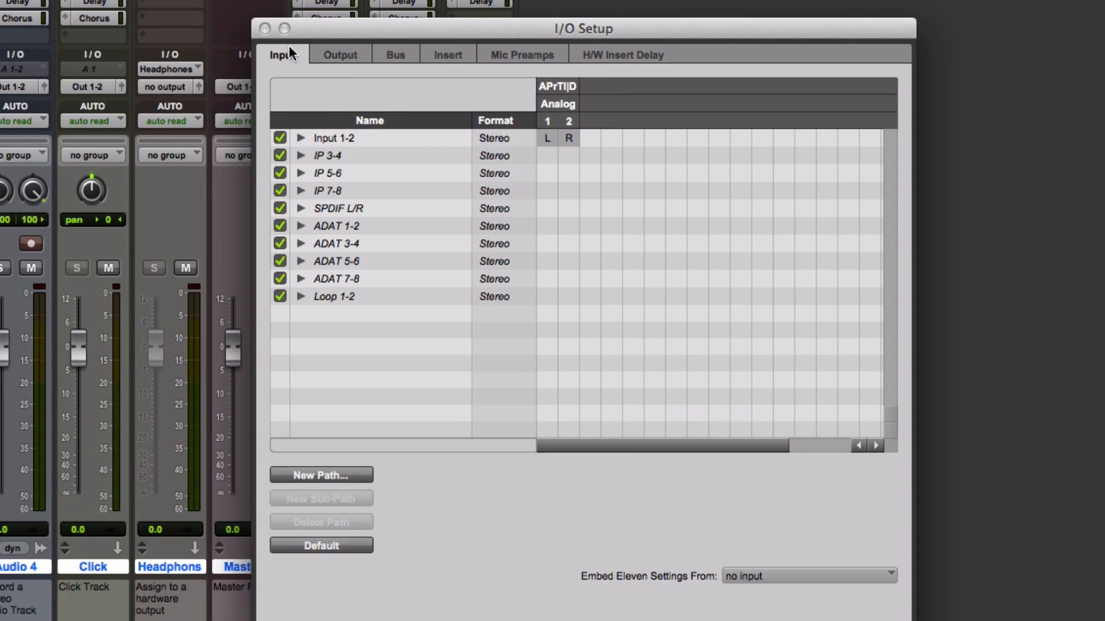
{"action": "left_click", "coordinate": [321, 545]}
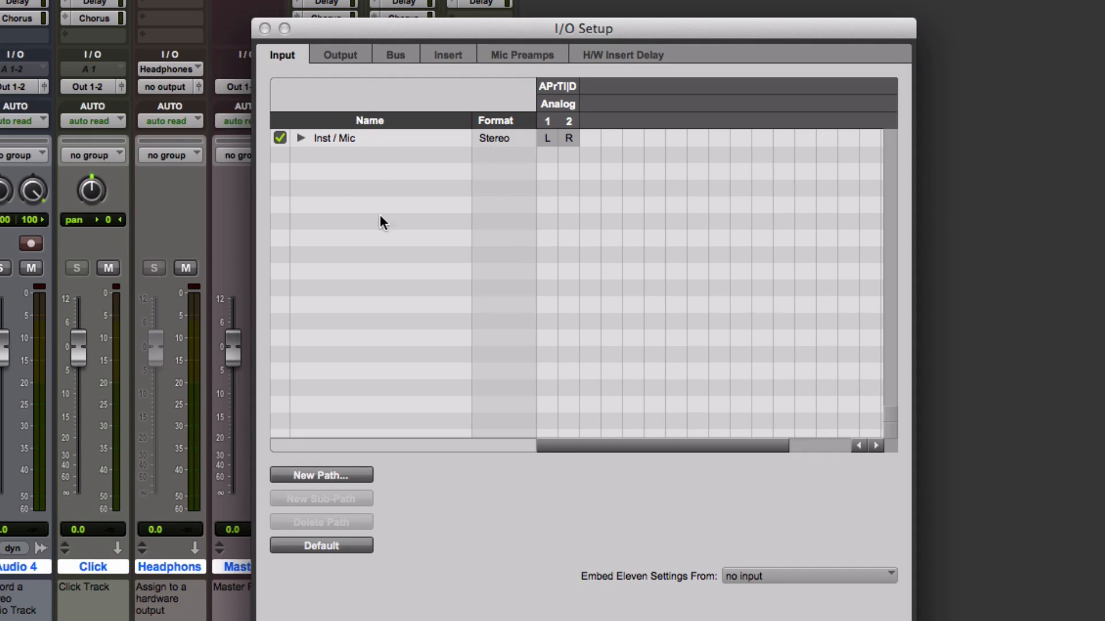
{"action": "left_click", "coordinate": [301, 138]}
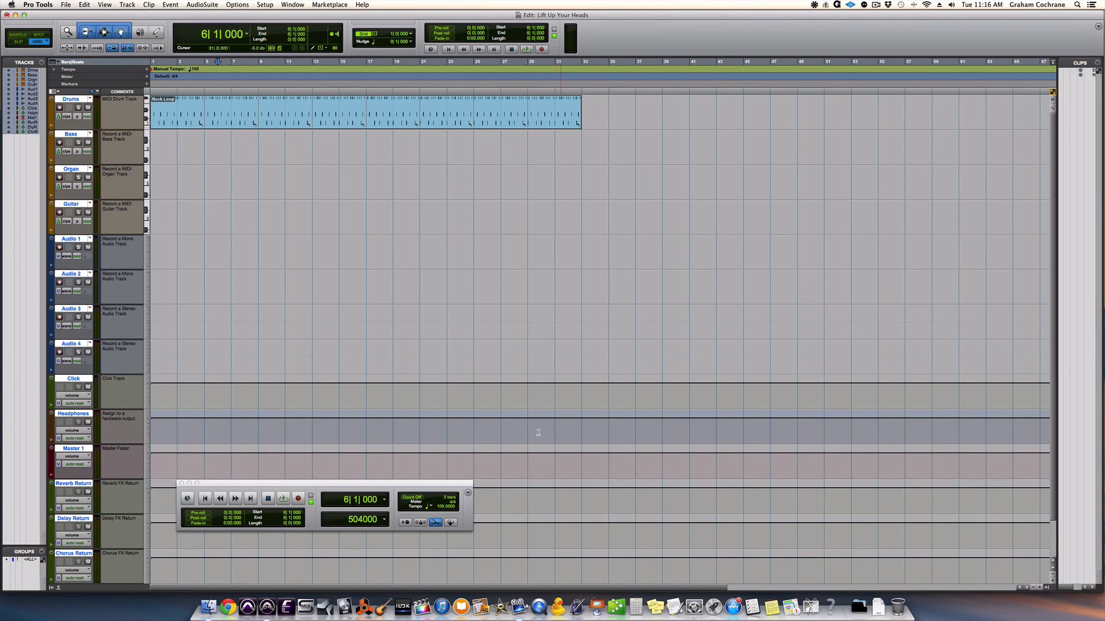
Move the Transport window to an empty area in the middle of the Edit window, and close and reopen it
{"action": "left_click_drag", "start_coordinate": [386, 486], "coordinate": [564, 317]}
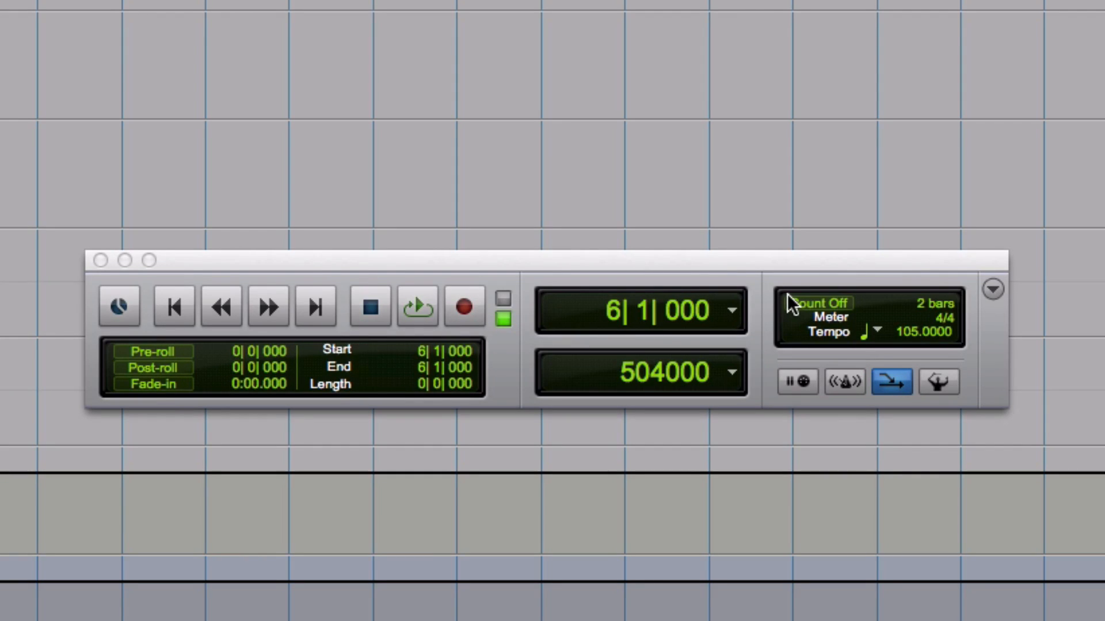
{"action": "left_click", "coordinate": [101, 260]}
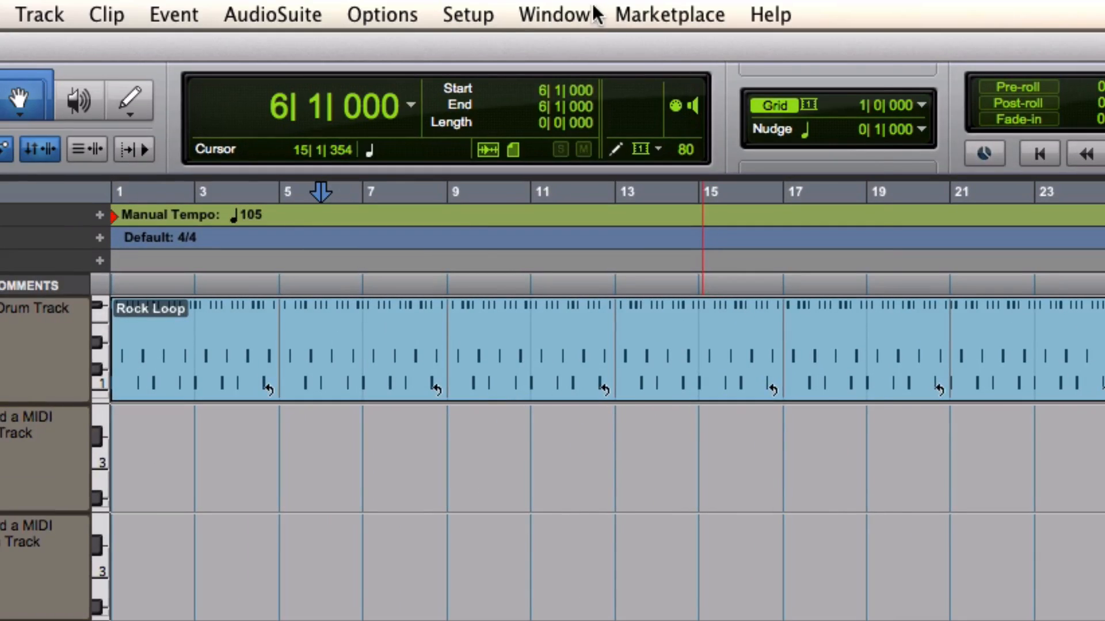
{"action": "left_click", "coordinate": [578, 15]}
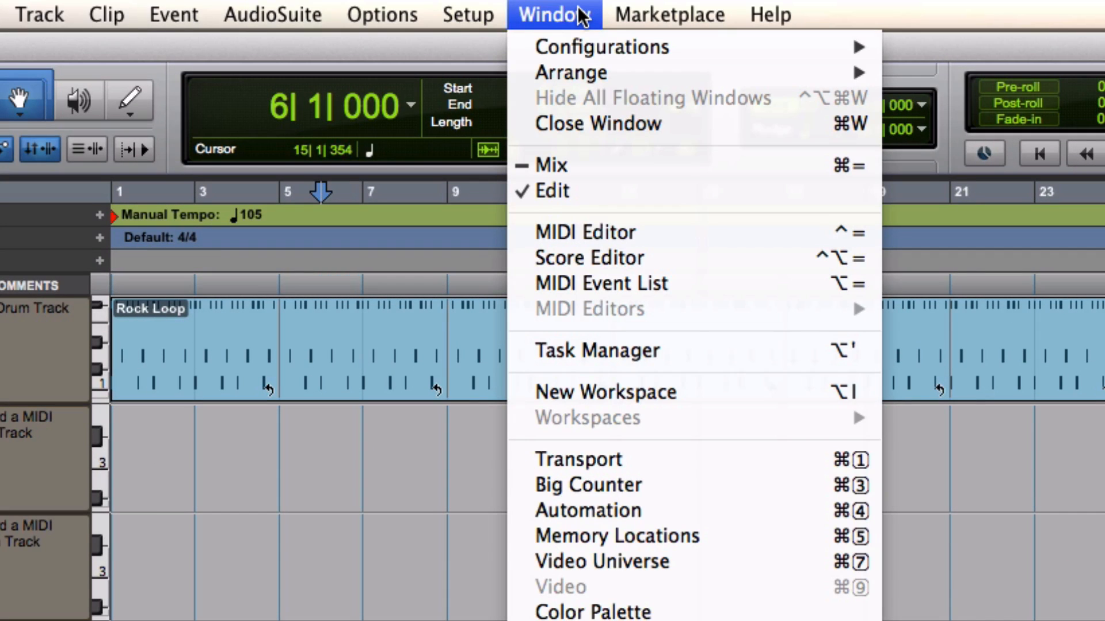
{"action": "left_click", "coordinate": [637, 462]}
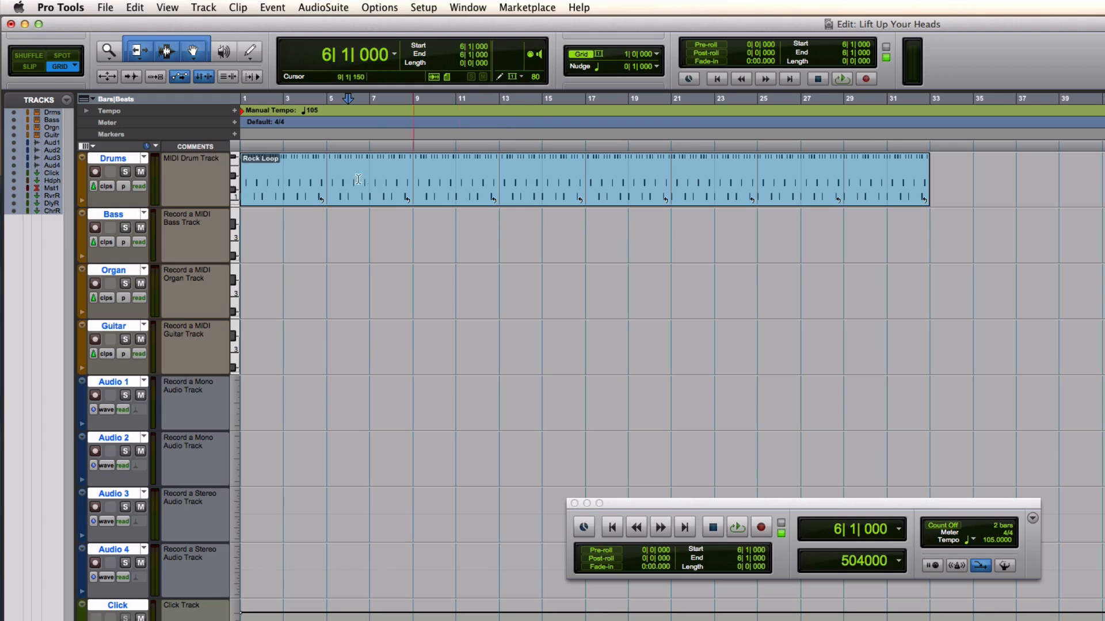
Select the Rock Loop clip on the Drums track and audition it twice from bar 1
{"action": "left_click", "coordinate": [305, 200]}
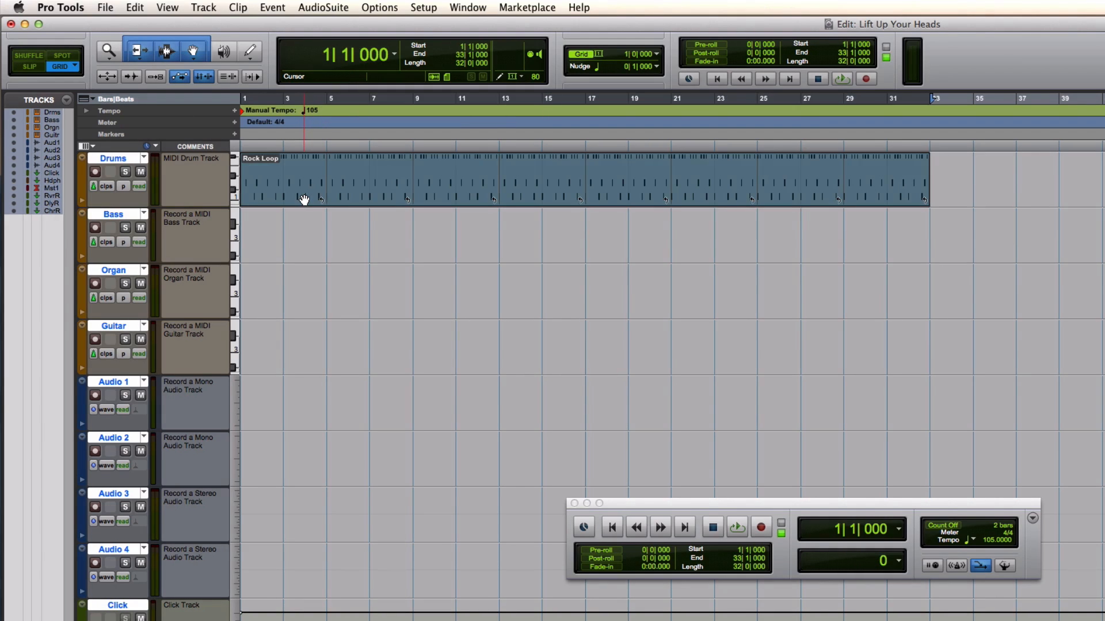
{"action": "key", "text": "space"}
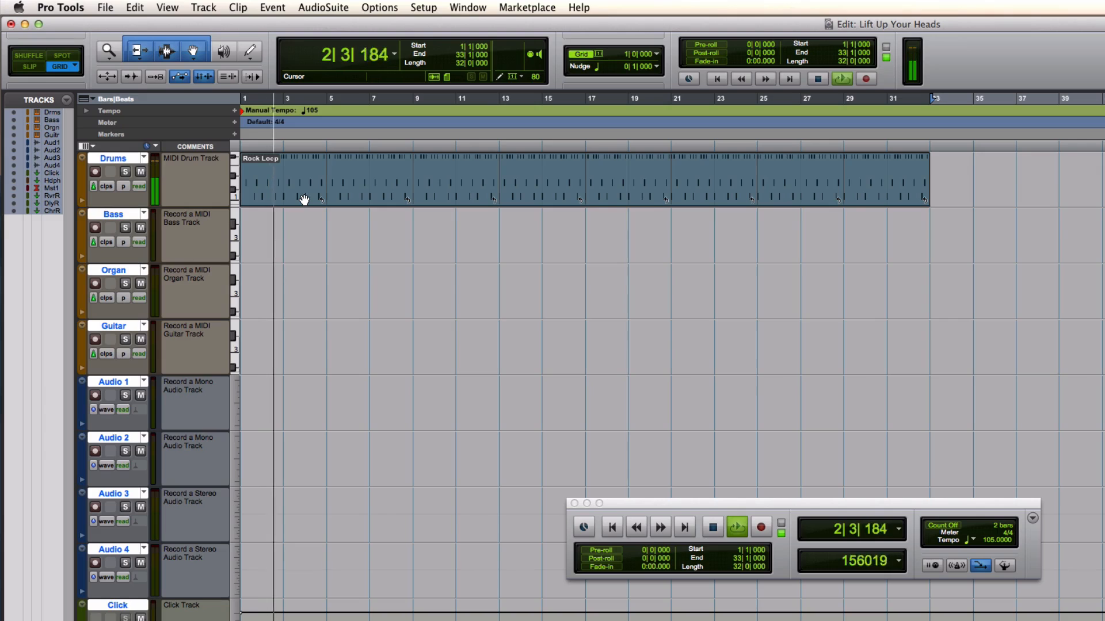
{"action": "key", "text": "space"}
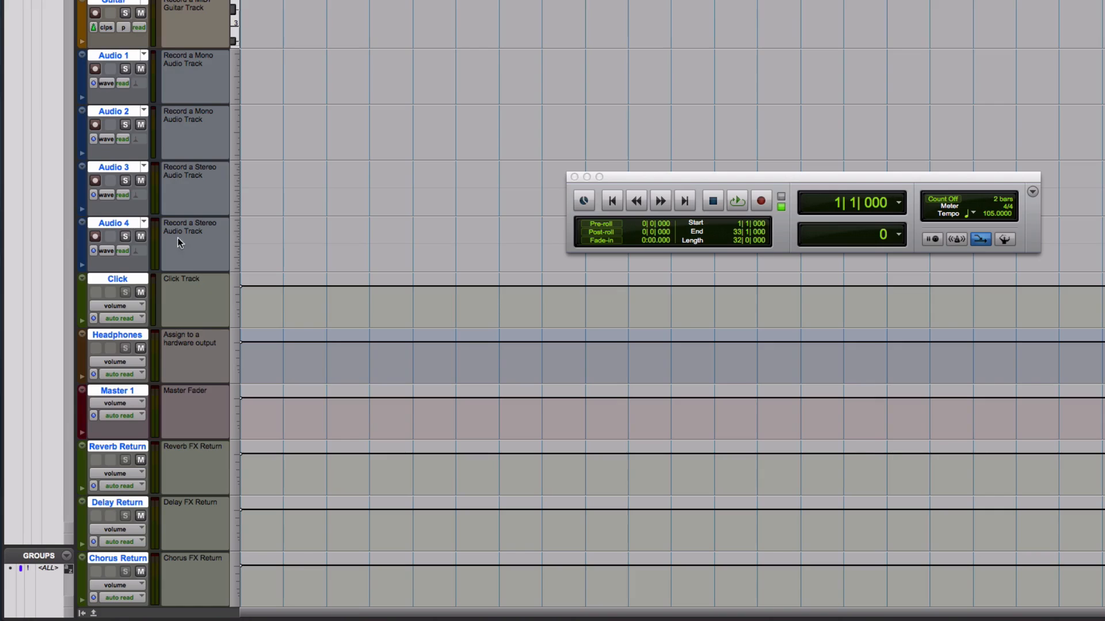
{"action": "key", "text": "space"}
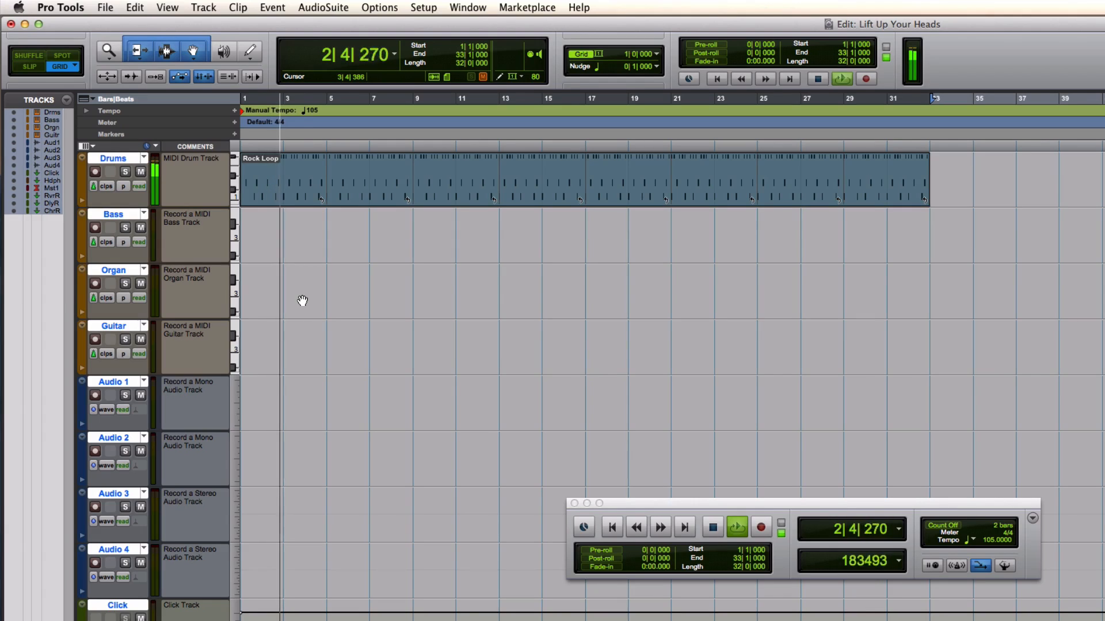
{"action": "key", "text": "space"}
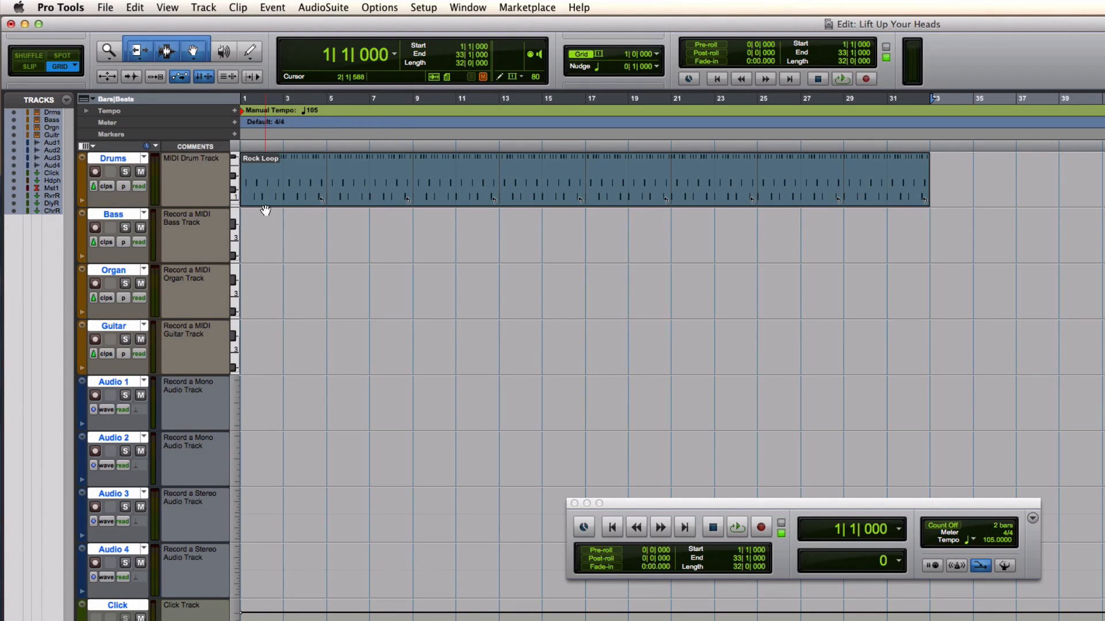
Switch to the Mix window and view the Boom instrument on the Drums track, closing its window when done
{"action": "key", "text": "super+equal"}
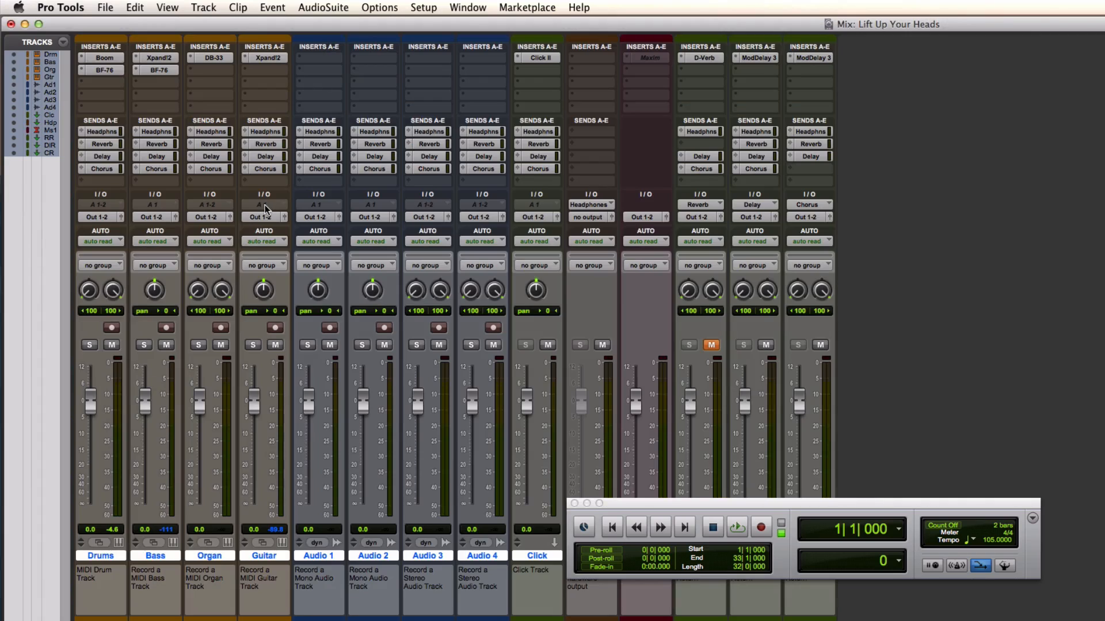
{"action": "left_click", "coordinate": [101, 58]}
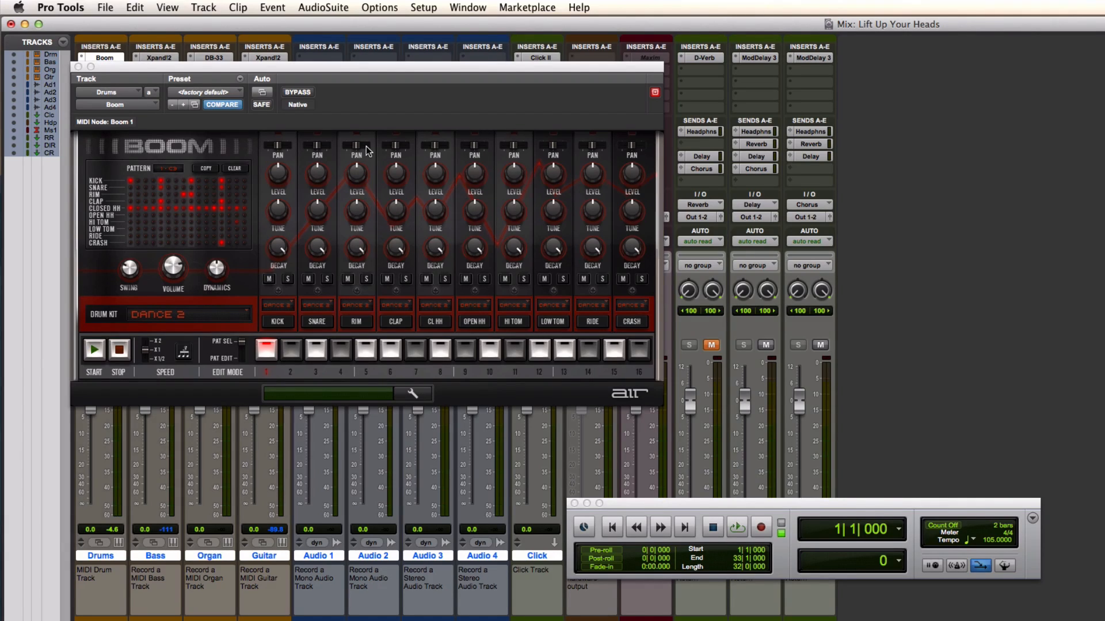
{"action": "left_click", "coordinate": [78, 68]}
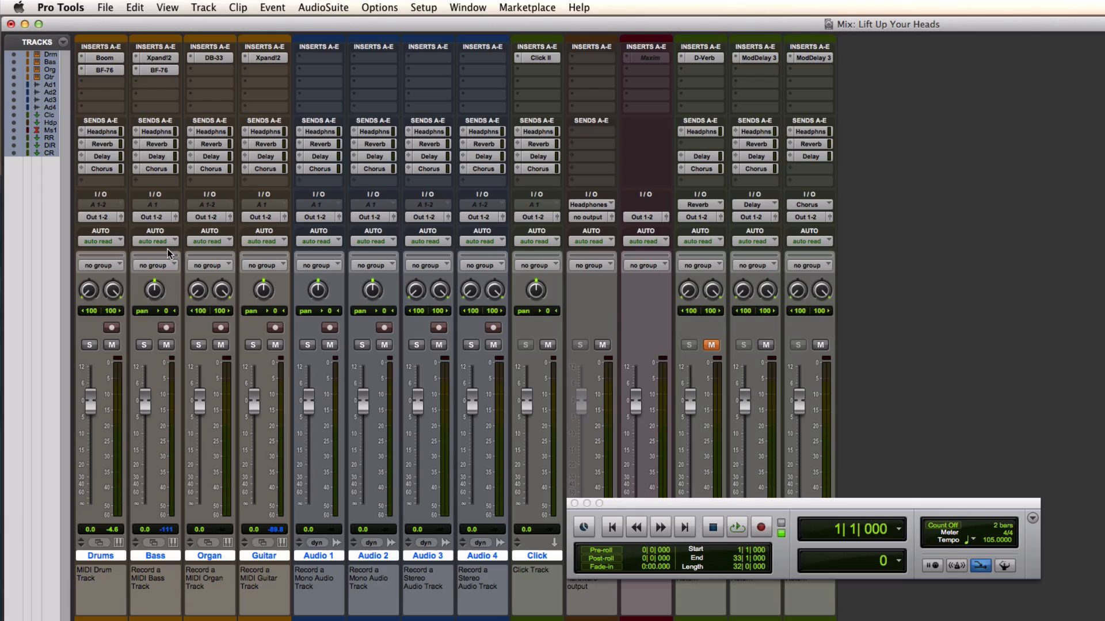
Open the Xpand!2 instrument on the Bass track, move its window clear of the Bass channel and record-enable the track
{"action": "left_click", "coordinate": [167, 58]}
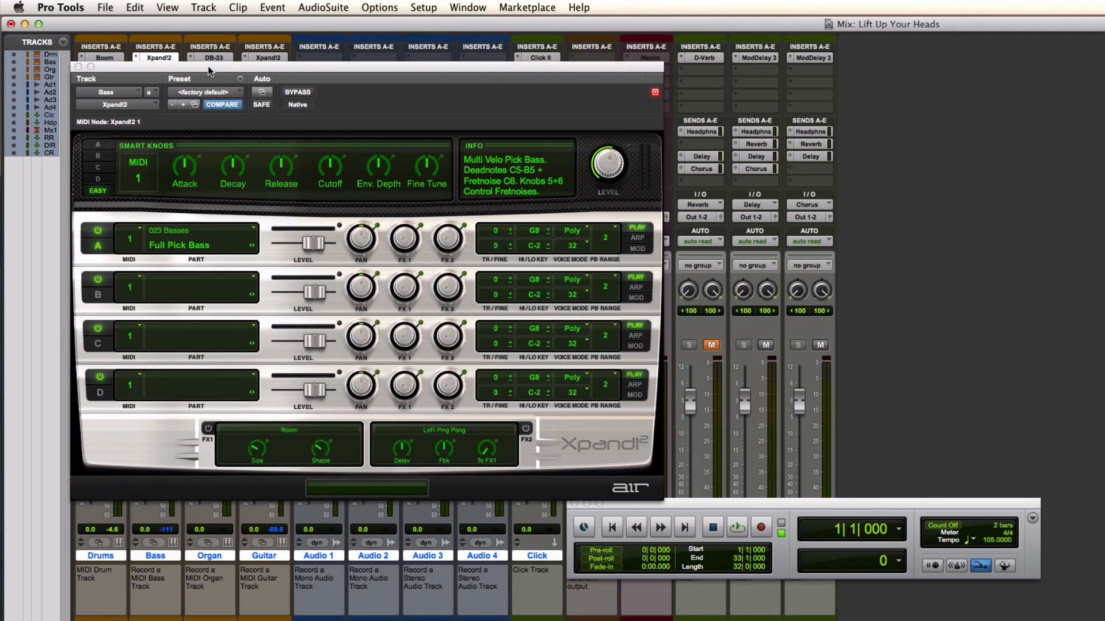
{"action": "left_click_drag", "start_coordinate": [208, 67], "coordinate": [465, 67]}
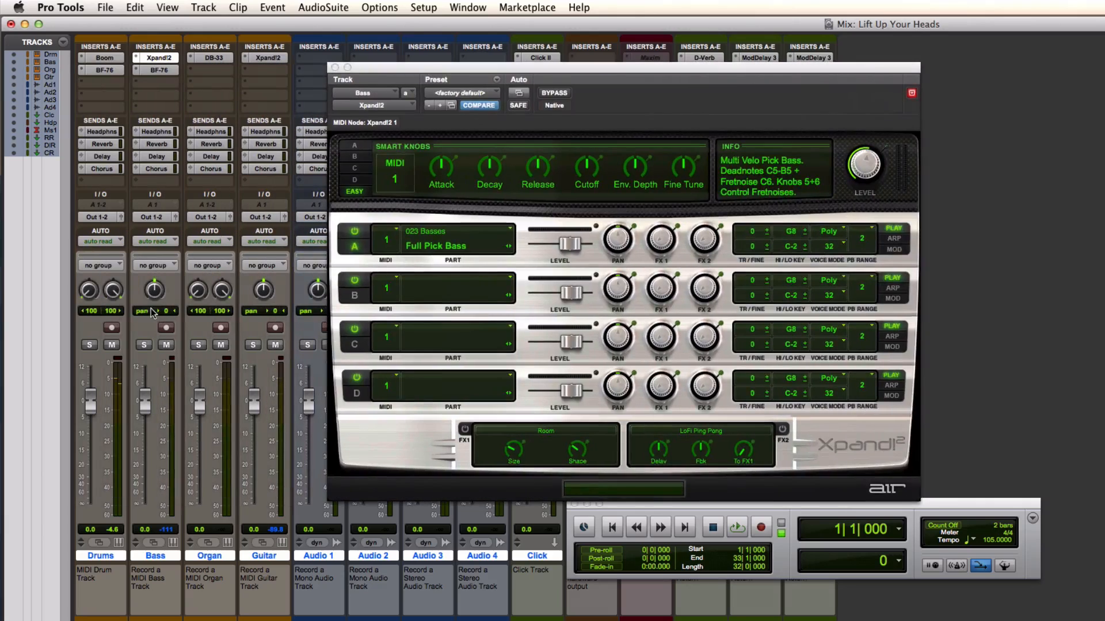
{"action": "left_click", "coordinate": [165, 328]}
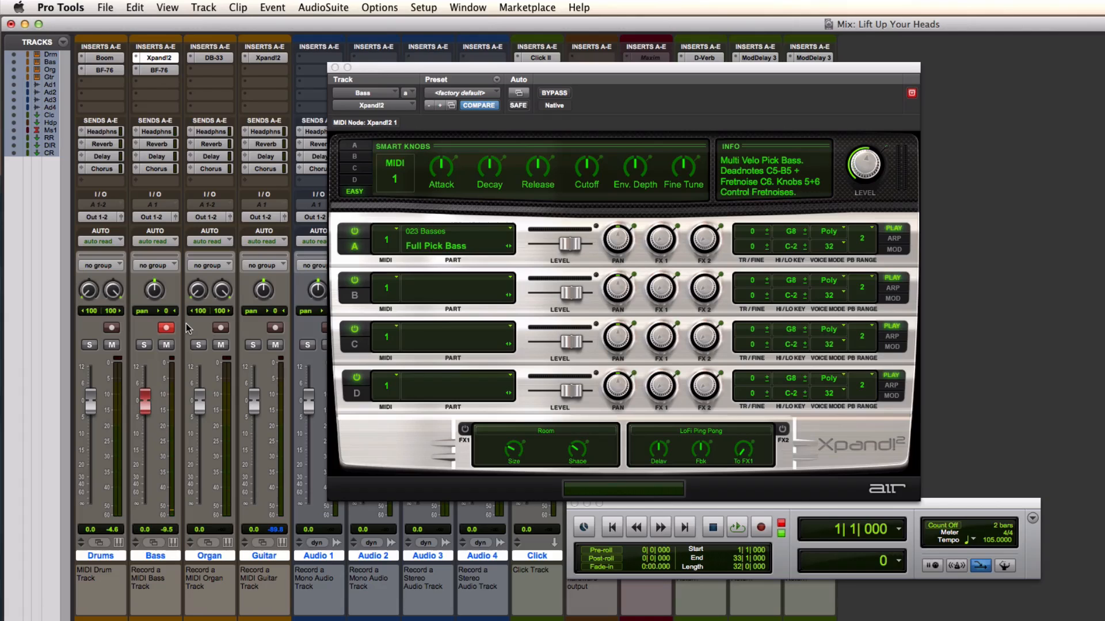
Record-enable the Organ track and examine both the Organ and Cabinet pages of its DB-33 instrument, then close it
{"action": "left_click", "coordinate": [212, 58]}
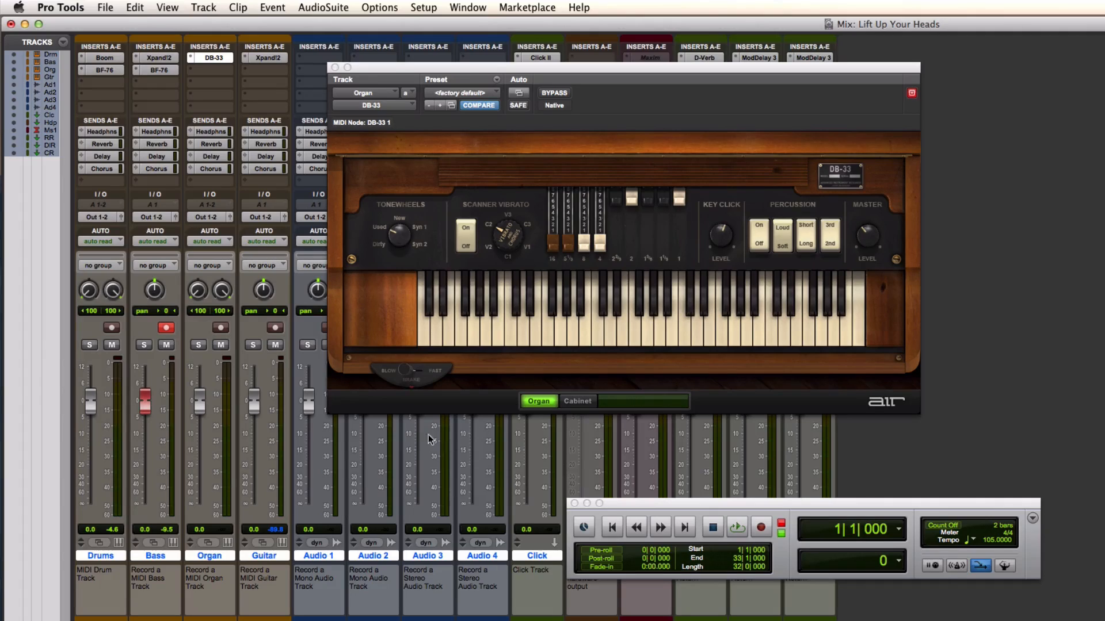
{"action": "left_click", "coordinate": [221, 328]}
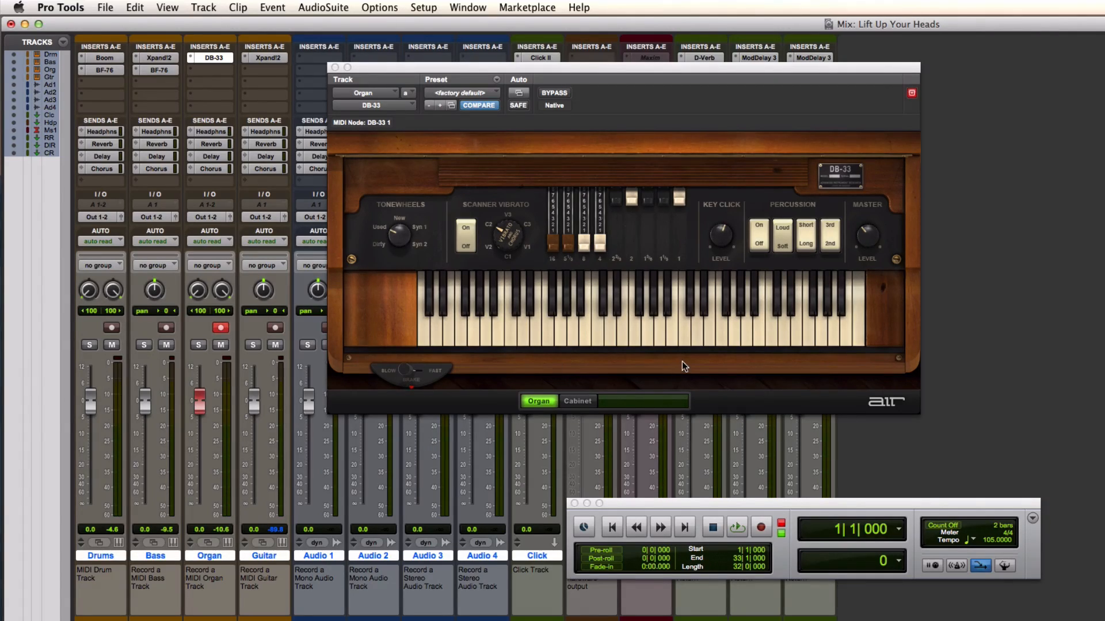
{"action": "left_click", "coordinate": [579, 401]}
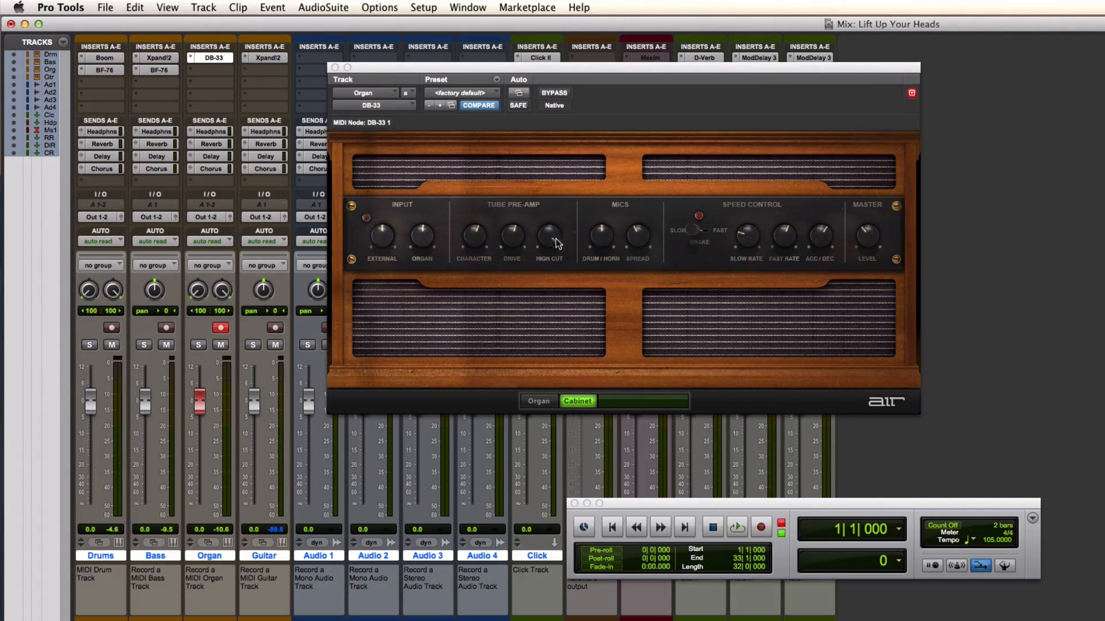
{"action": "left_click", "coordinate": [538, 401]}
{"action": "left_click", "coordinate": [334, 67]}
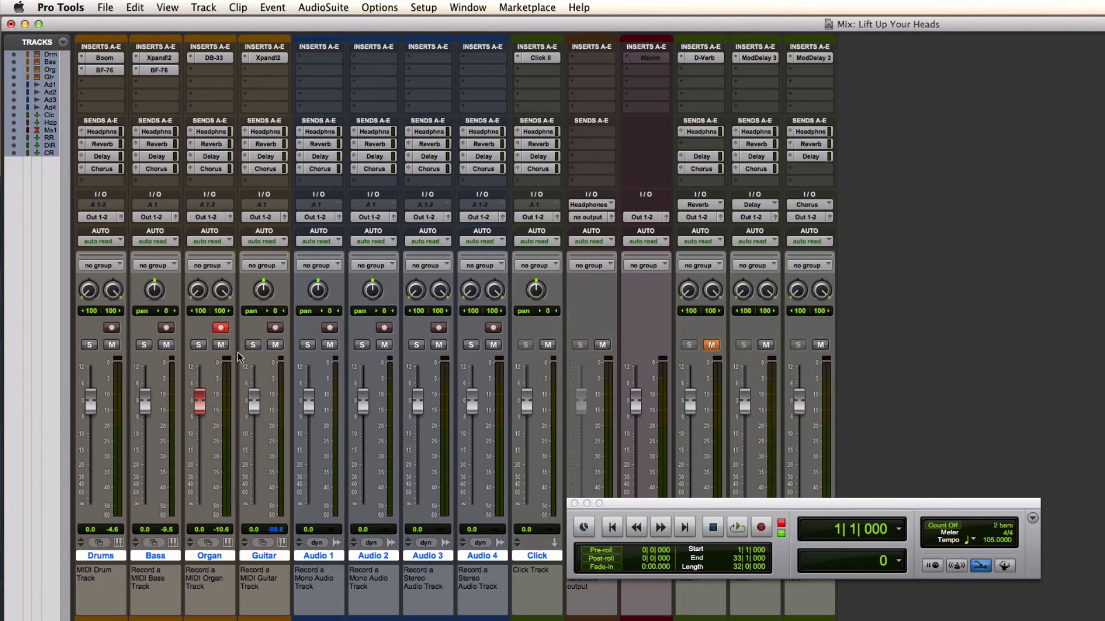
Record-enable the Guitar track to try its Xpand!2 instrument, then close the plug-in and disarm the track
{"action": "left_click", "coordinate": [275, 328]}
{"action": "left_click", "coordinate": [274, 58]}
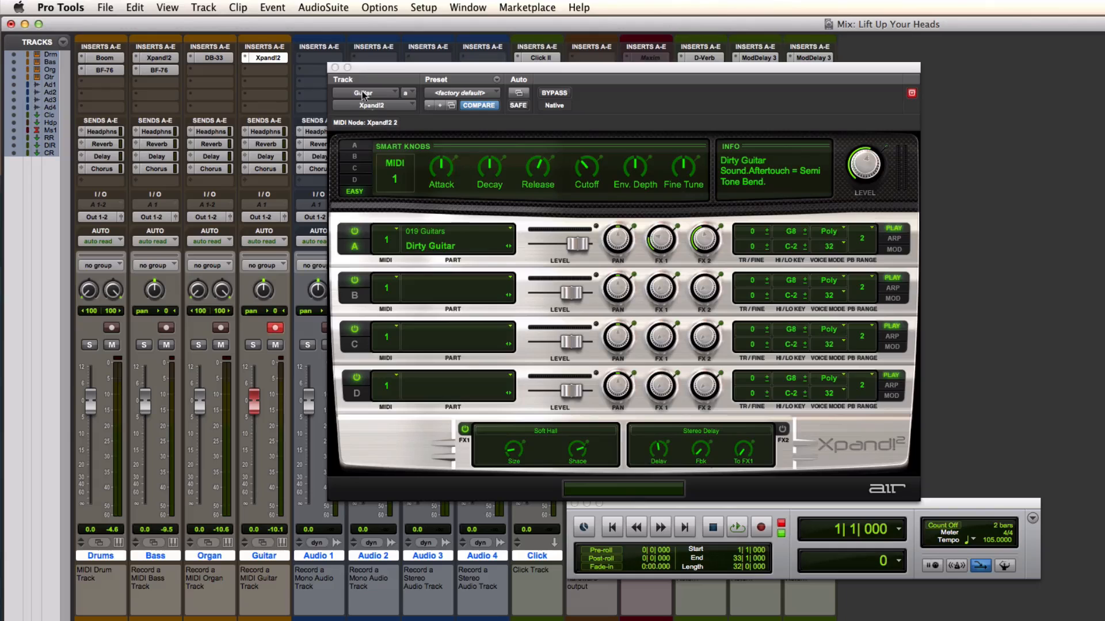
{"action": "left_click", "coordinate": [335, 67]}
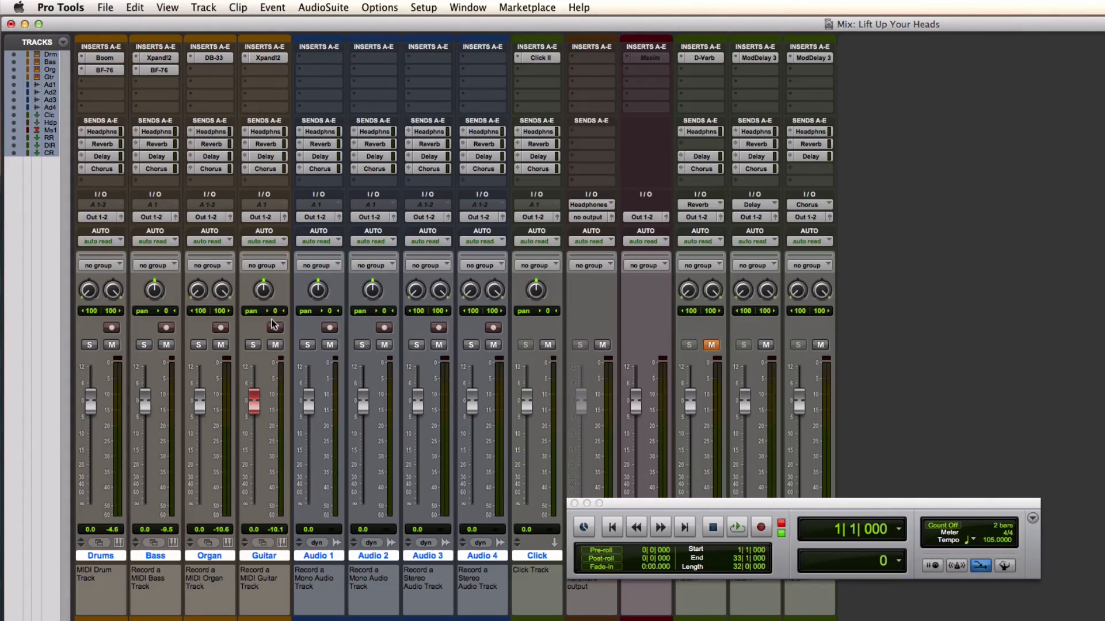
{"action": "left_click", "coordinate": [276, 328]}
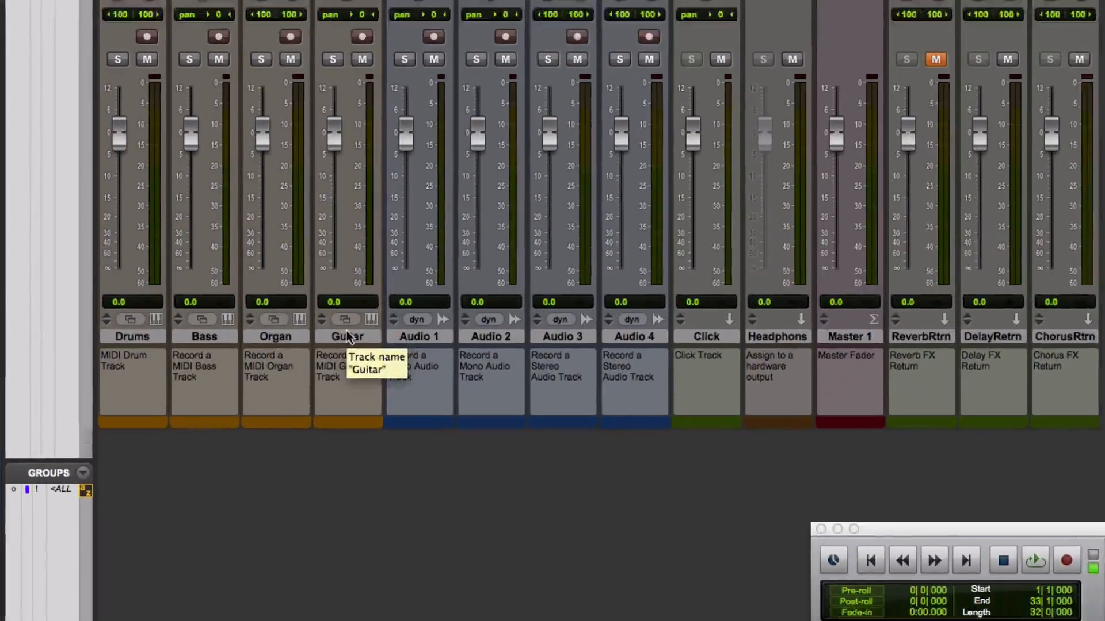
Delete the MIDI Guitar instrument track from the session
{"action": "left_click", "coordinate": [266, 555]}
{"action": "right_click", "coordinate": [365, 299]}
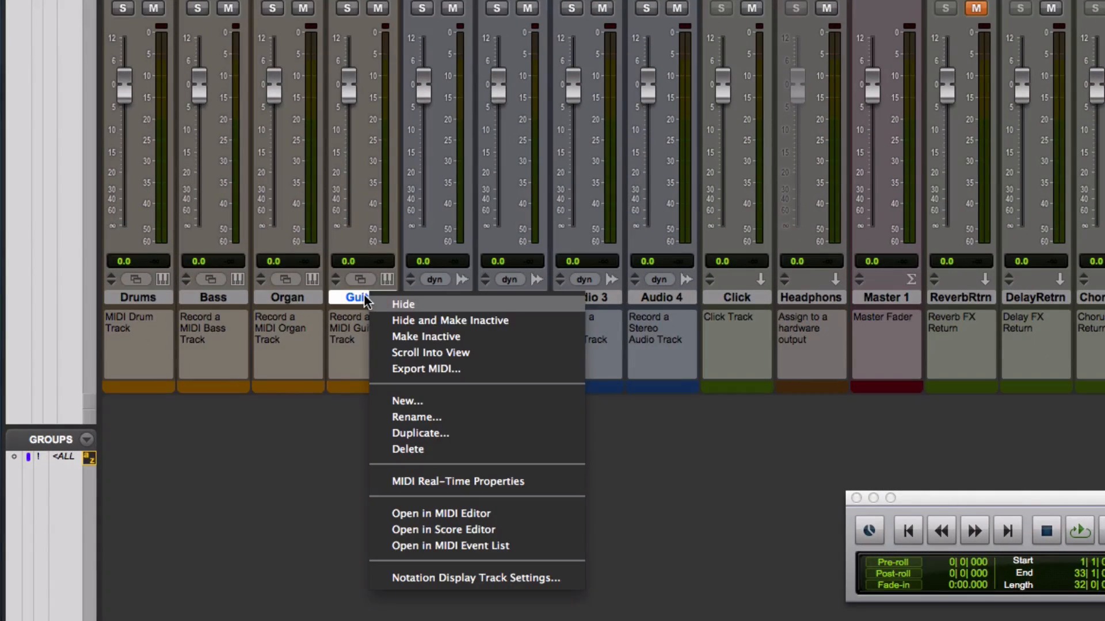
{"action": "left_click", "coordinate": [422, 451]}
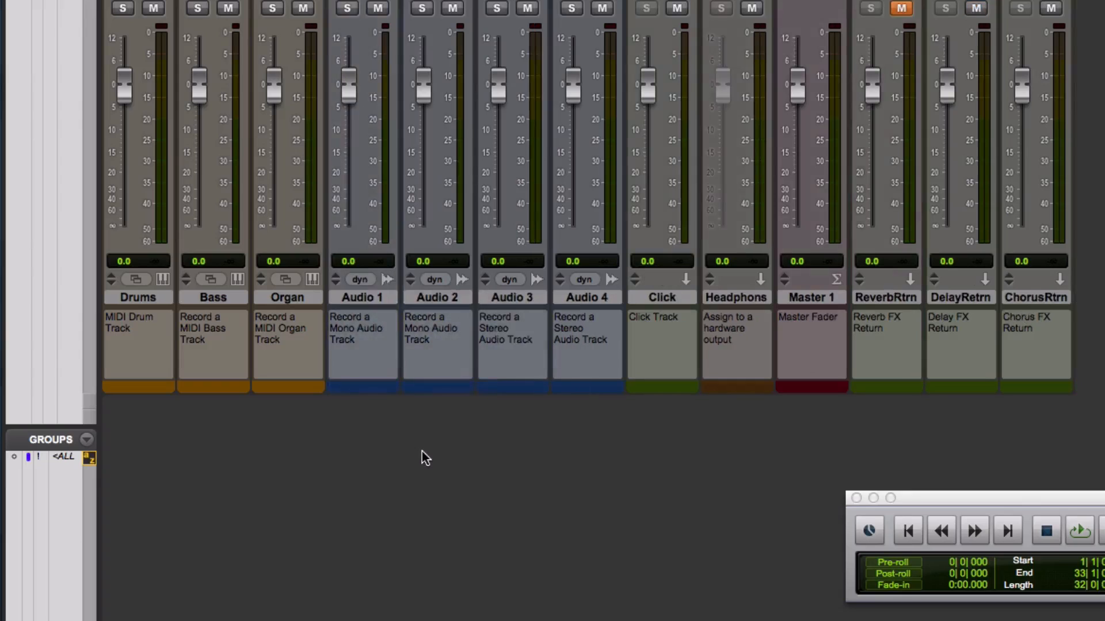
Rename the Audio 1 track to Guitar
{"action": "double_click", "coordinate": [358, 298]}
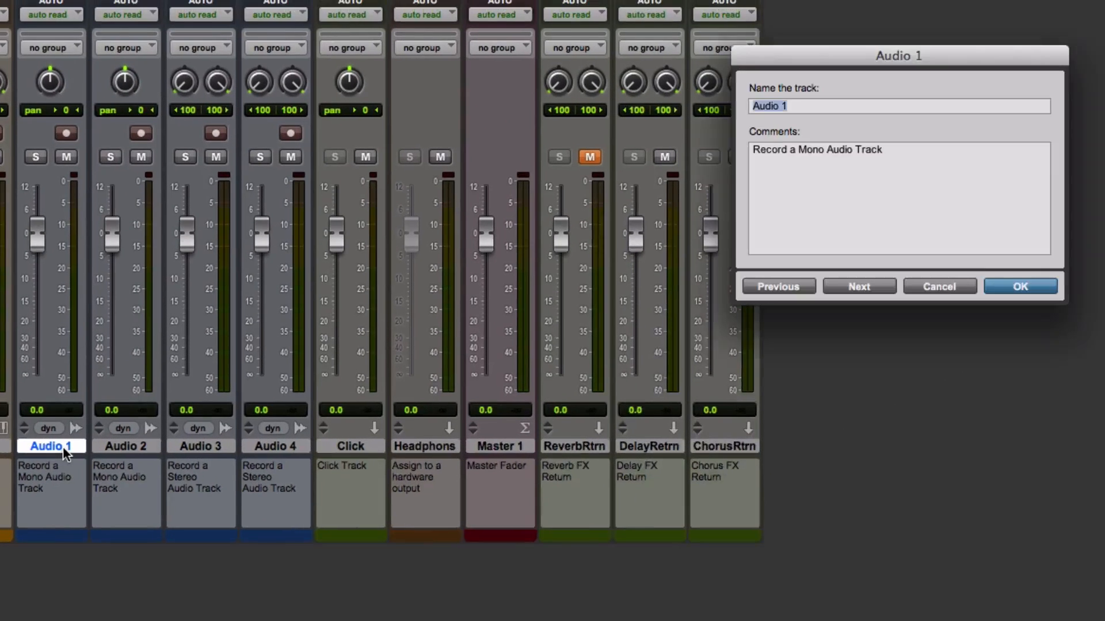
{"action": "type", "text": "Guitar"}
{"action": "key", "text": "Return"}
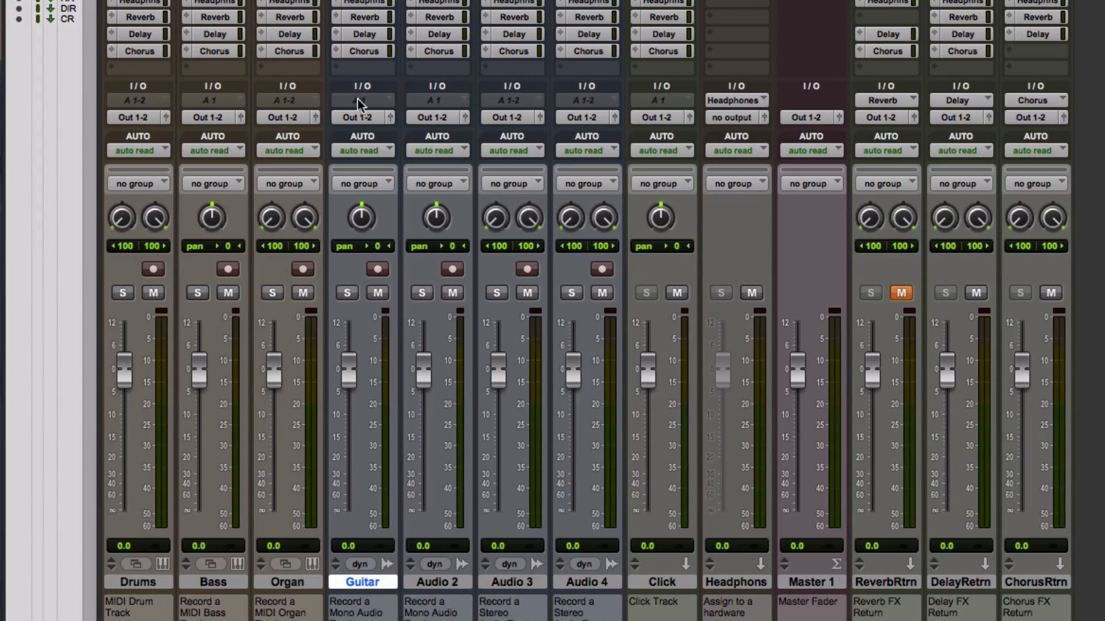
Set the Guitar track's input to Inst 1 (Mono) and record-enable it briefly to check the incoming signal
{"action": "left_click", "coordinate": [364, 97]}
{"action": "mouse_move", "coordinate": [412, 143]}
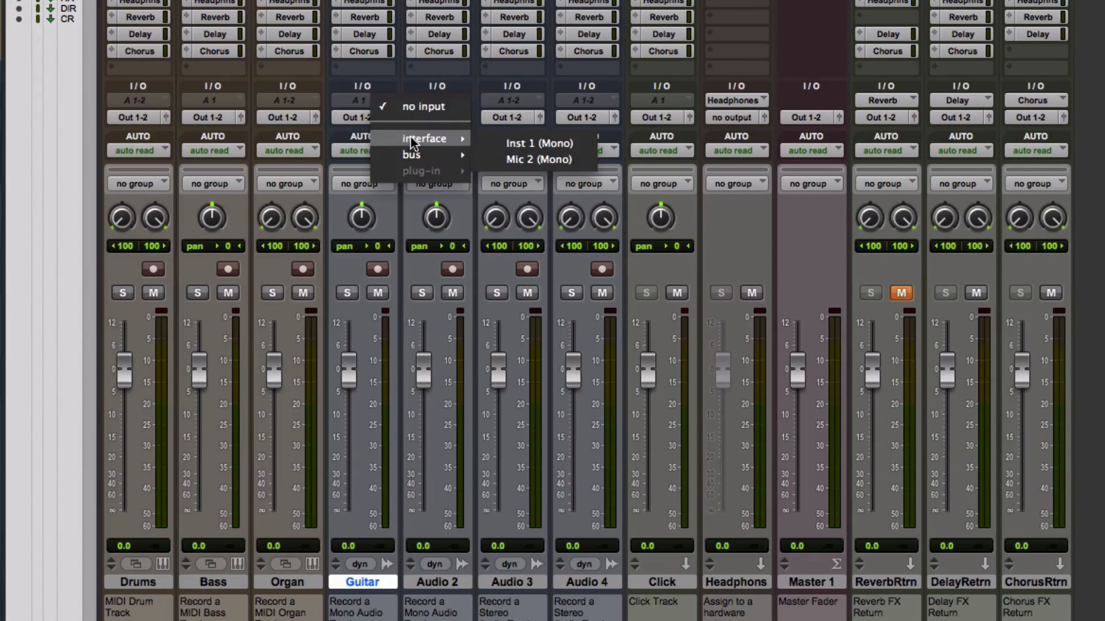
{"action": "left_click", "coordinate": [518, 144]}
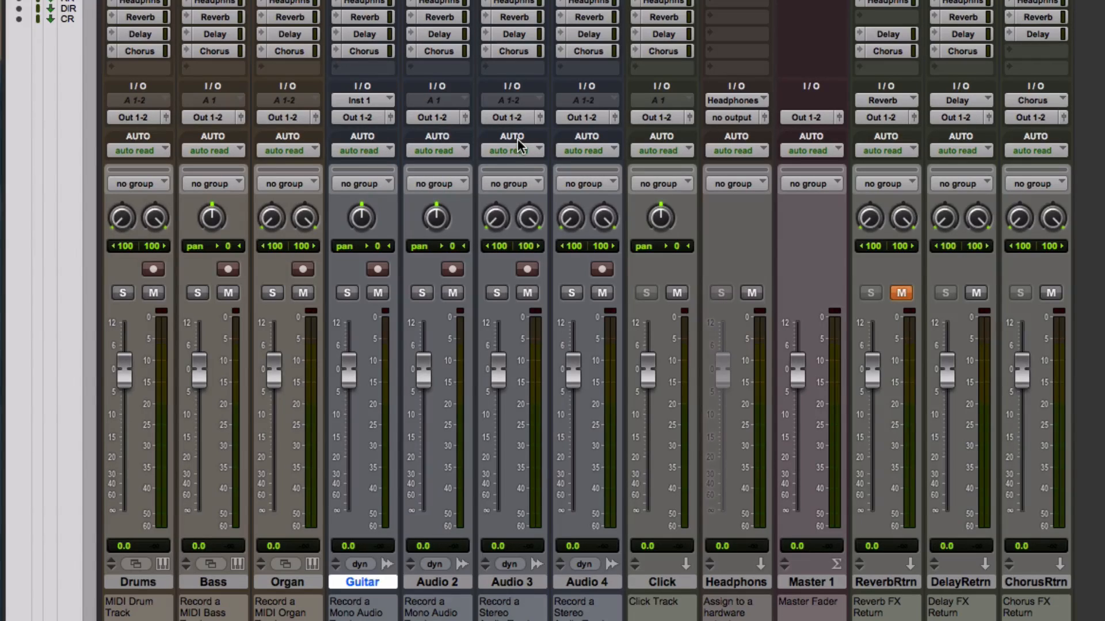
{"action": "left_click", "coordinate": [378, 269]}
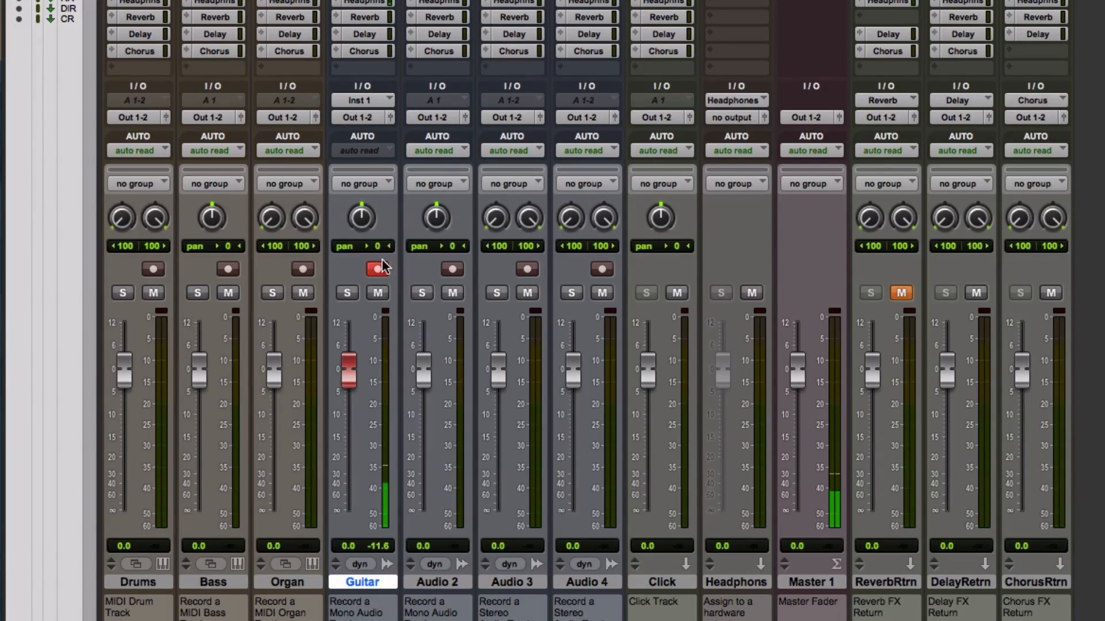
{"action": "left_click", "coordinate": [378, 269]}
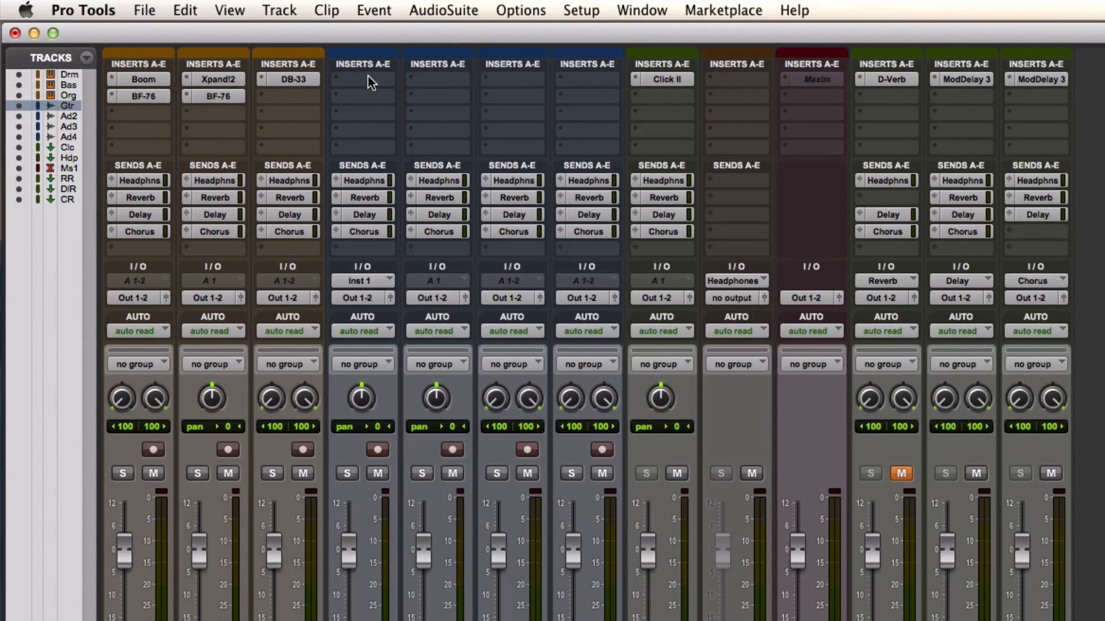
Insert Avid's mono SansAmp PSA-1 plug-in in the Guitar track's first slot and load the factory preset 04 - JMP-1
{"action": "left_click", "coordinate": [367, 77]}
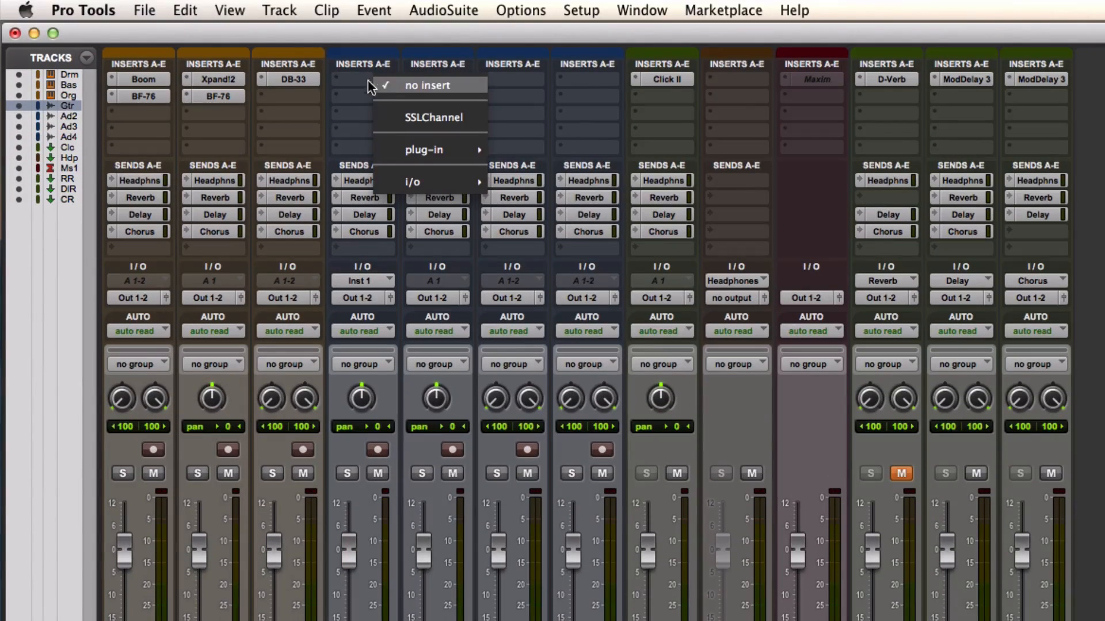
{"action": "mouse_move", "coordinate": [406, 150]}
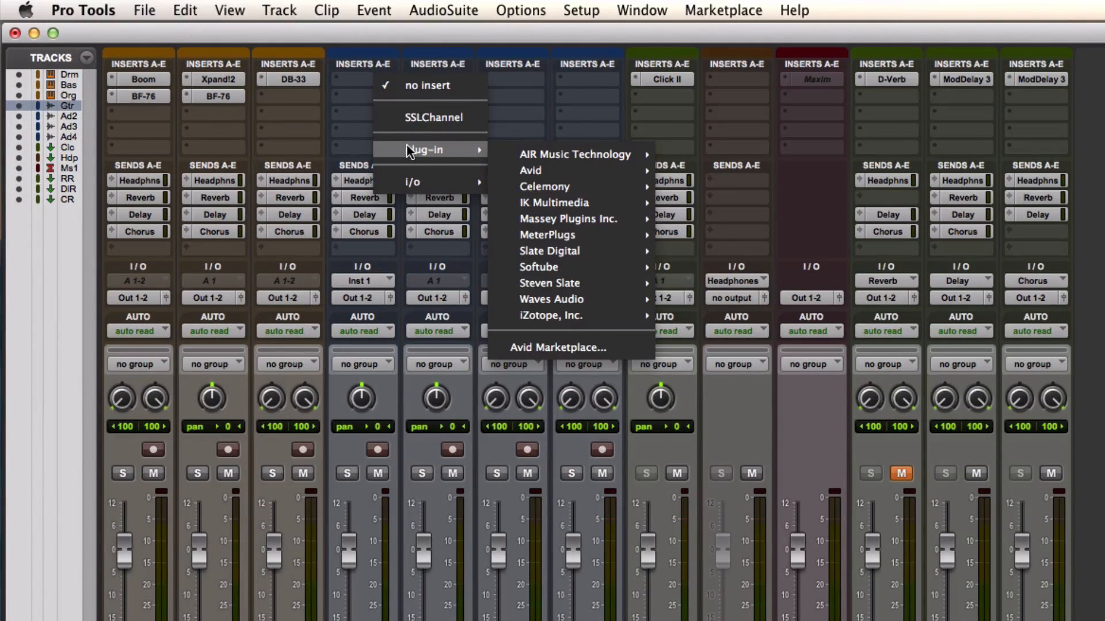
{"action": "mouse_move", "coordinate": [567, 169]}
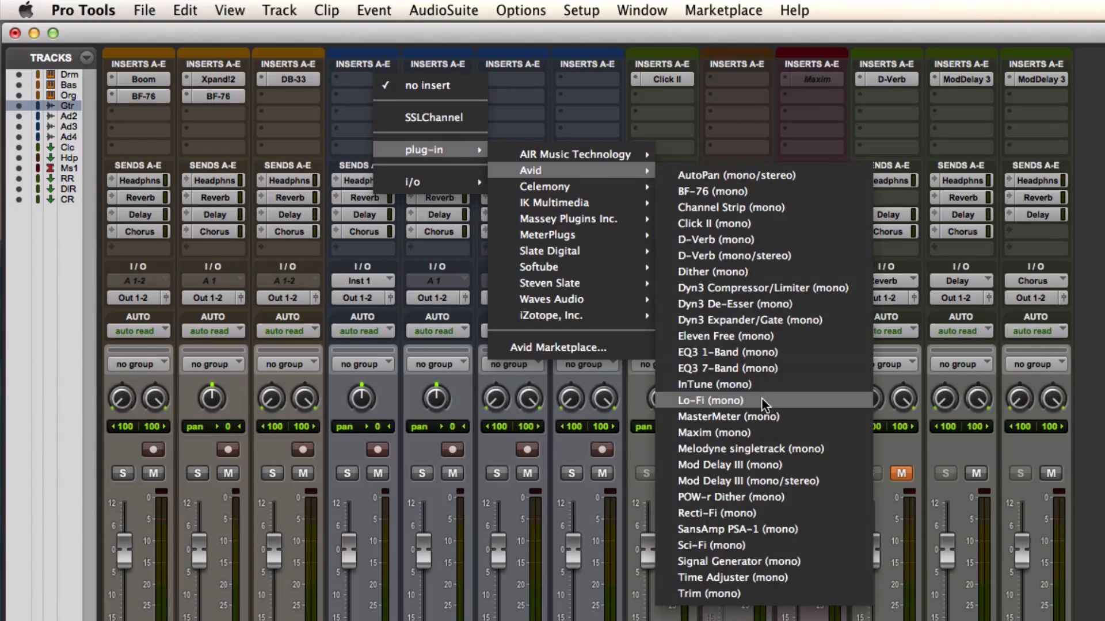
{"action": "left_click", "coordinate": [786, 527]}
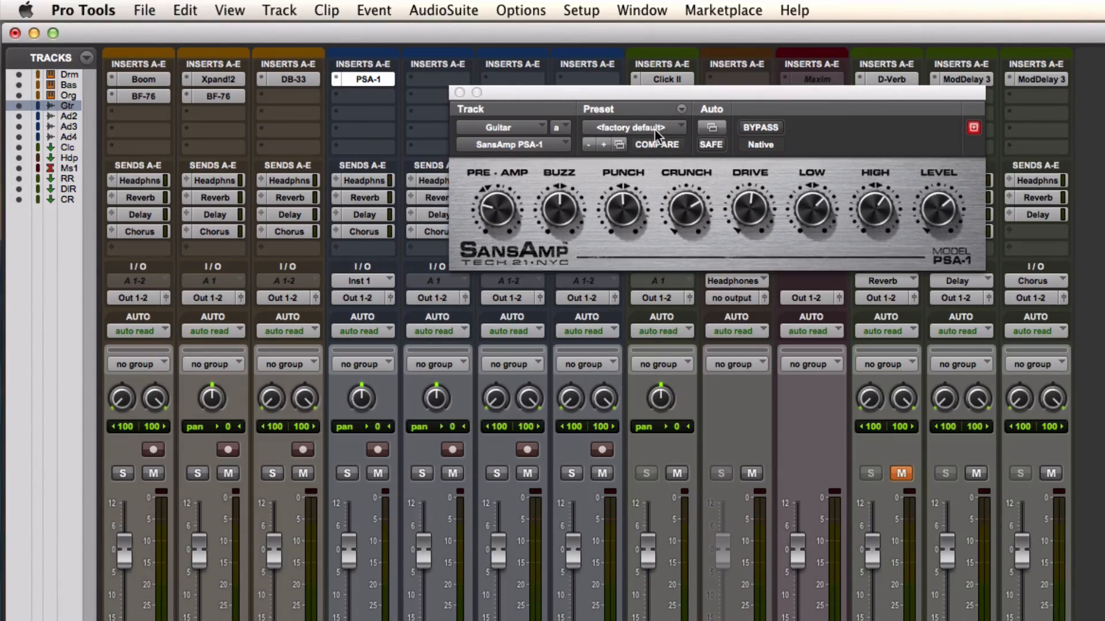
{"action": "left_click", "coordinate": [654, 130]}
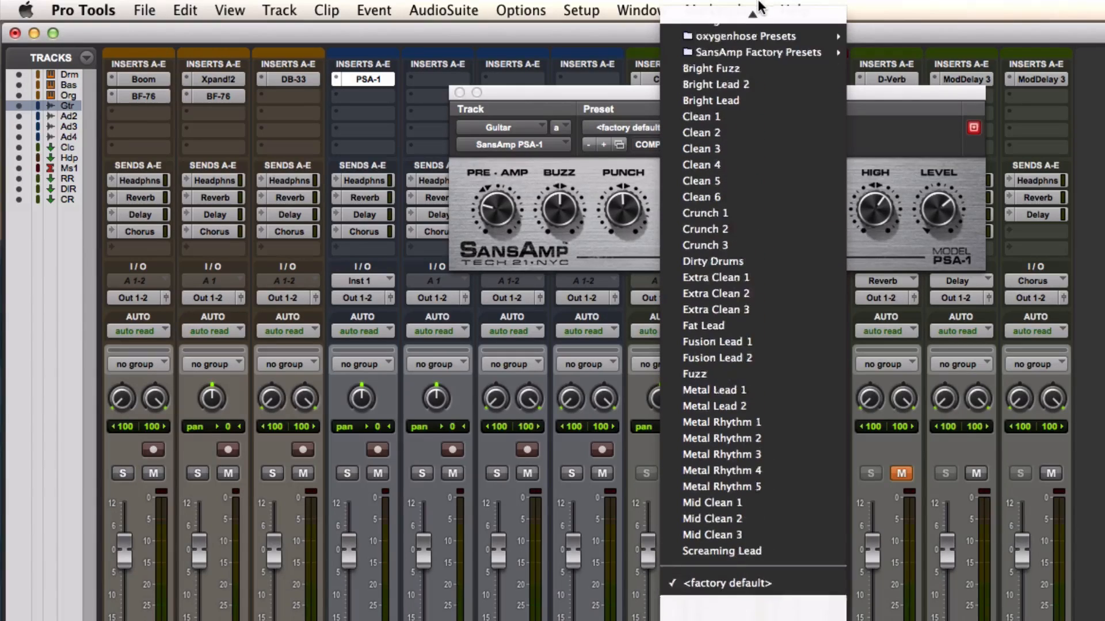
{"action": "mouse_move", "coordinate": [774, 86]}
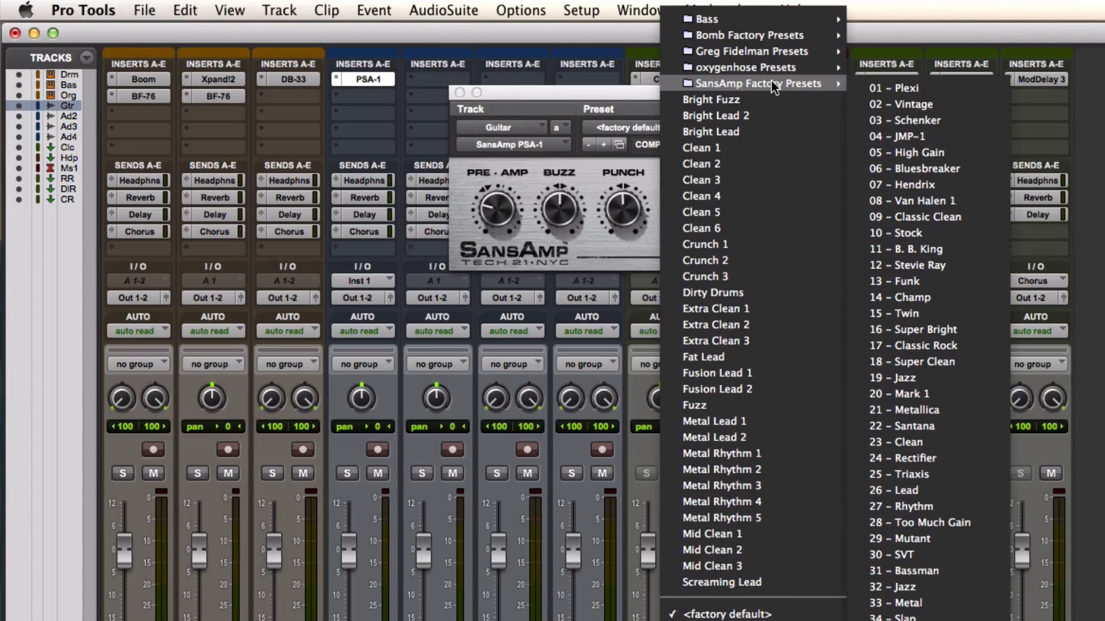
{"action": "left_click", "coordinate": [940, 134]}
Record-enable the Guitar track, lower the SansAmp's Drive while monitoring the guitar, and disarm the track
{"action": "left_click", "coordinate": [377, 450]}
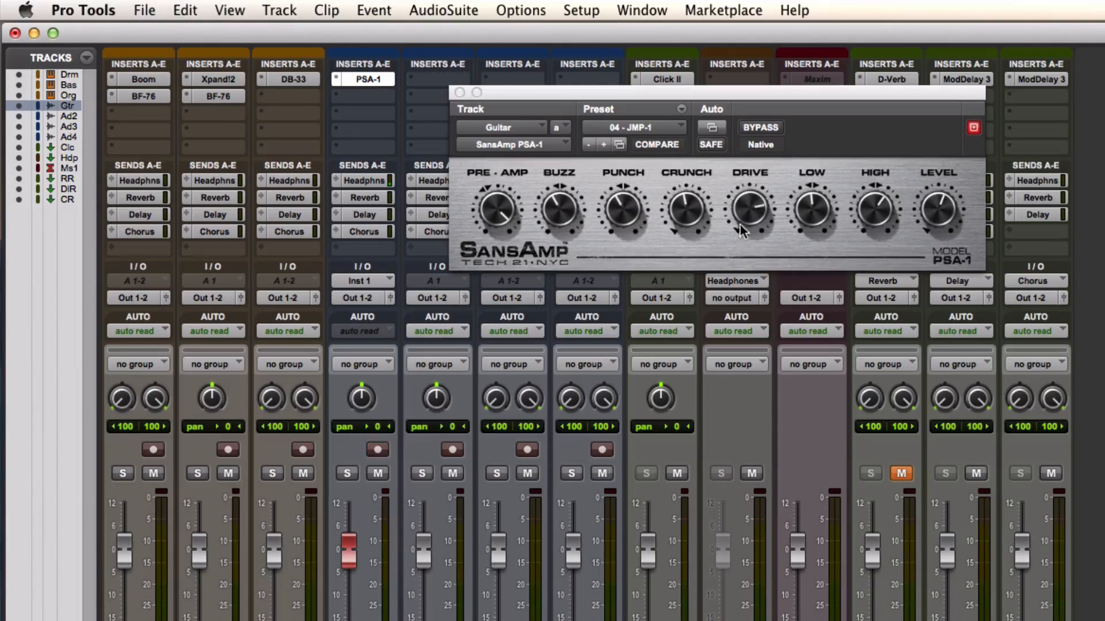
{"action": "left_click_drag", "start_coordinate": [743, 252], "coordinate": [743, 267]}
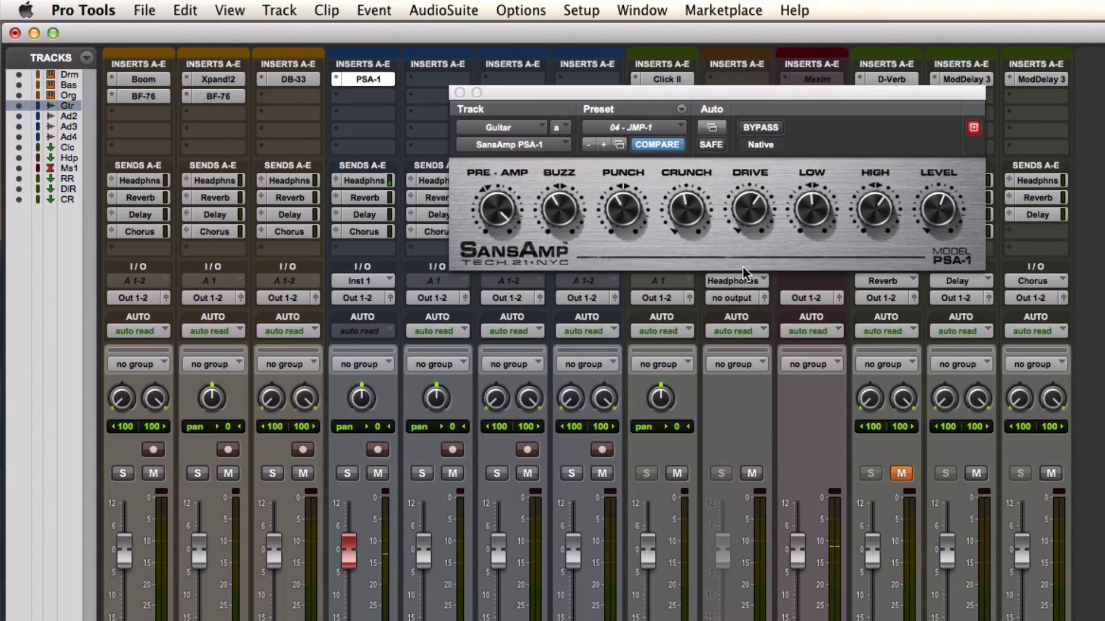
{"action": "left_click", "coordinate": [377, 449]}
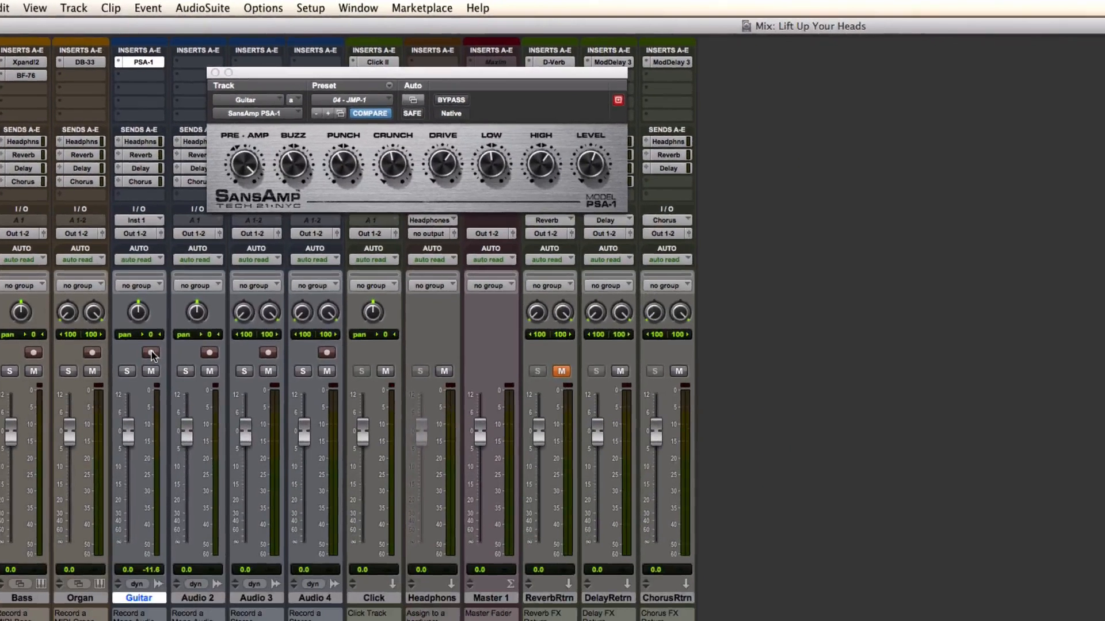
Record-enable the Guitar track, move the SansAmp window off the channels and open the track's Reverb send beside its channel
{"action": "left_click", "coordinate": [202, 375]}
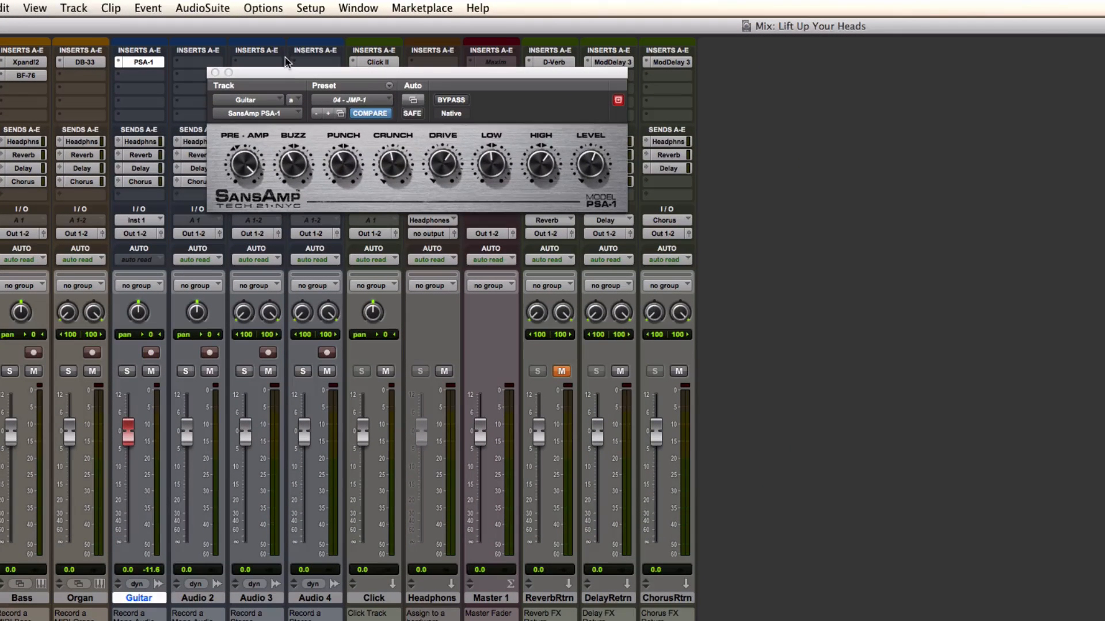
{"action": "left_click_drag", "start_coordinate": [283, 72], "coordinate": [814, 161]}
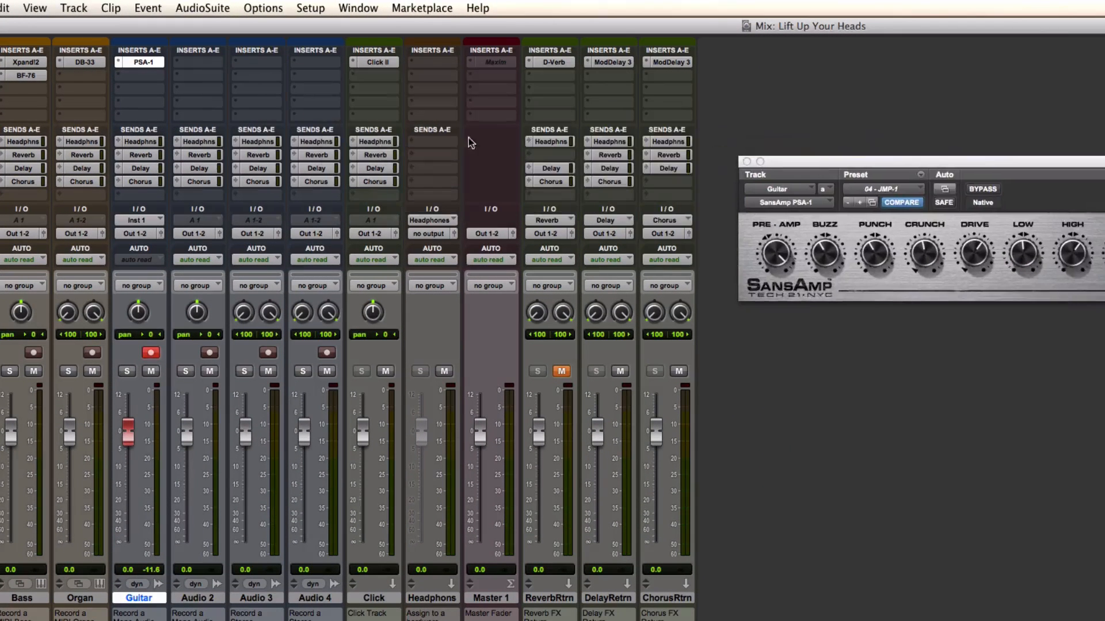
{"action": "left_click", "coordinate": [142, 155]}
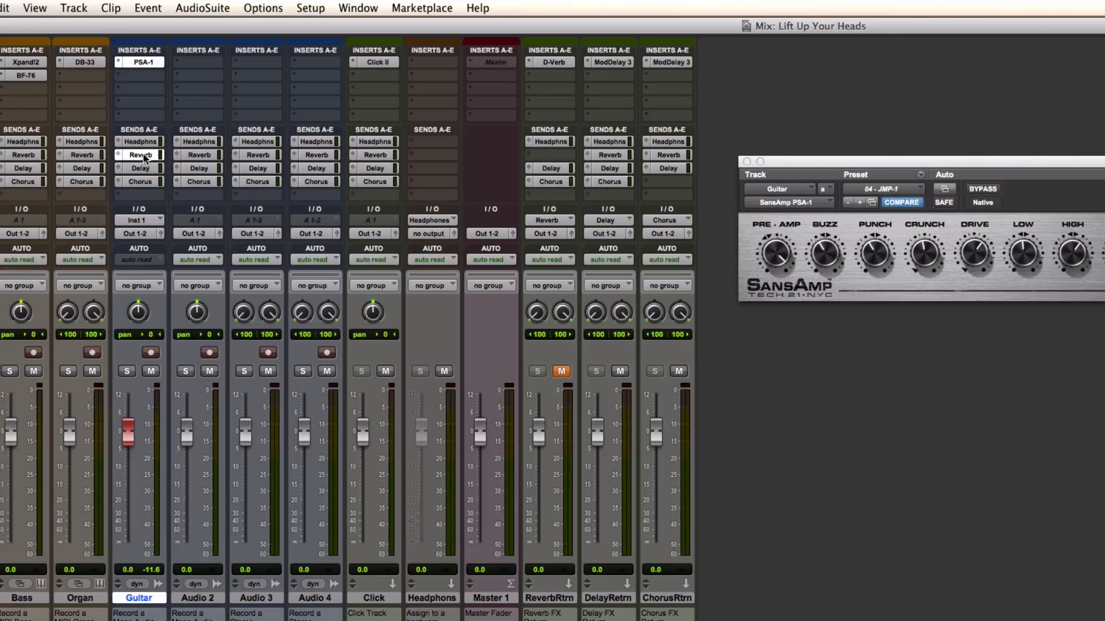
{"action": "left_click_drag", "start_coordinate": [0, 95], "coordinate": [331, 201]}
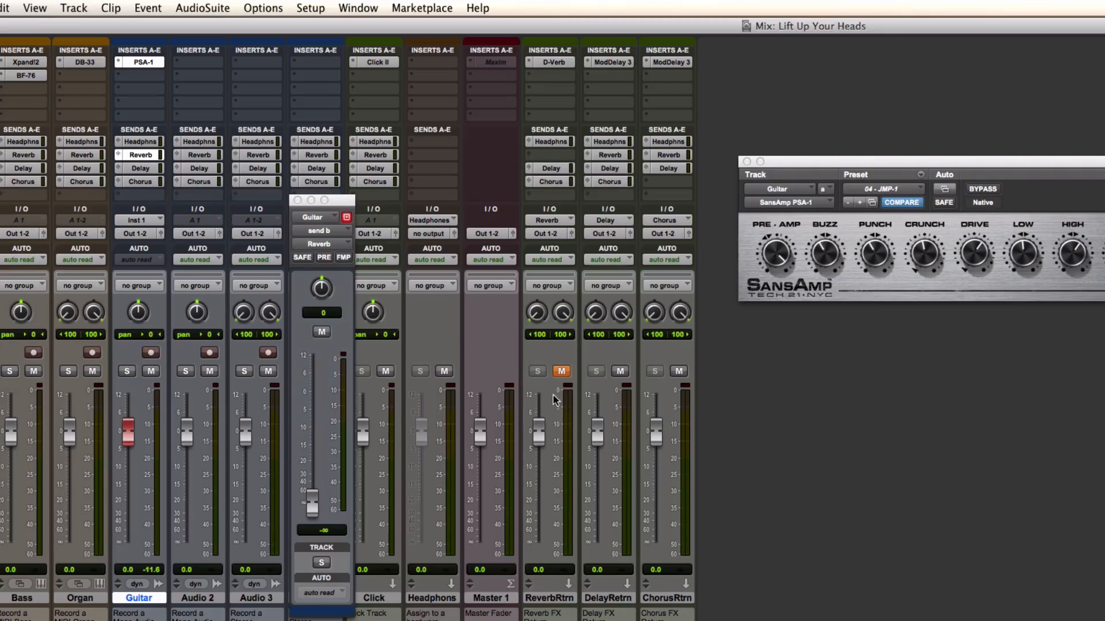
Unmute the Reverb Return track, view its D-Verb settings and close the plug-in window
{"action": "left_click", "coordinate": [561, 372]}
{"action": "left_click", "coordinate": [560, 64]}
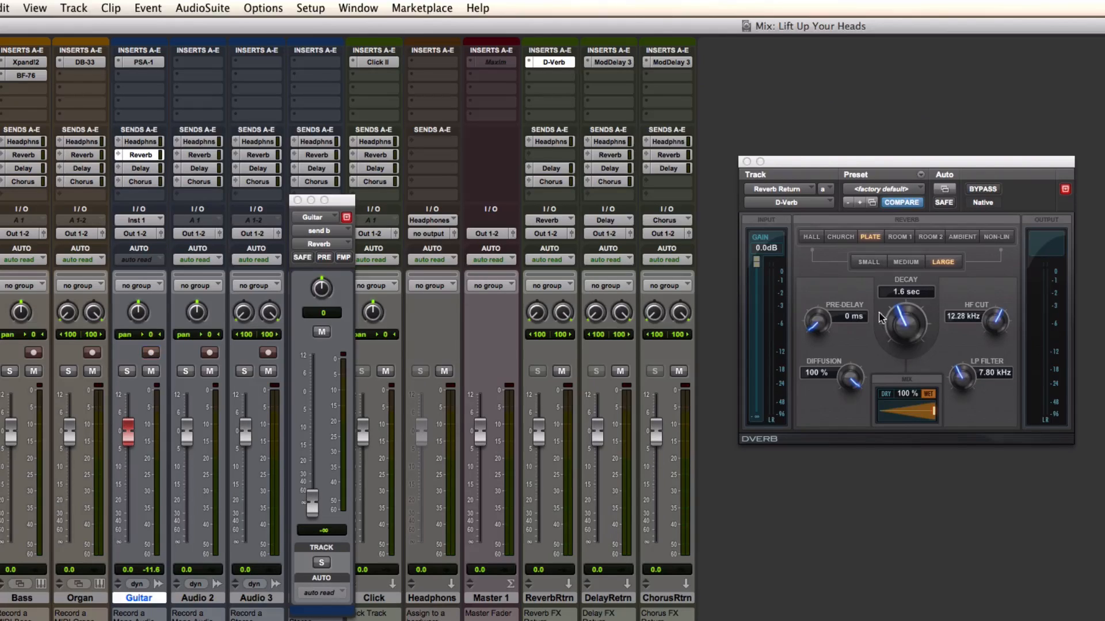
{"action": "left_click", "coordinate": [746, 162]}
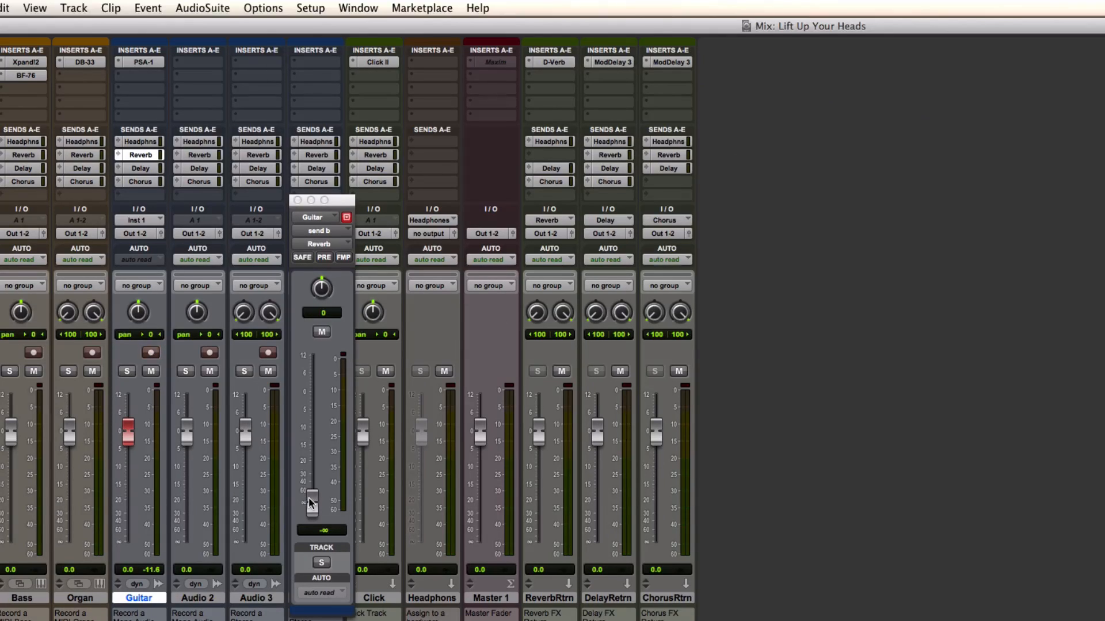
Raise the Guitar track's Reverb send to -9.6 dB and switch the Reverb Return's D-Verb to the Room 2 algorithm
{"action": "left_click_drag", "start_coordinate": [310, 505], "coordinate": [311, 427]}
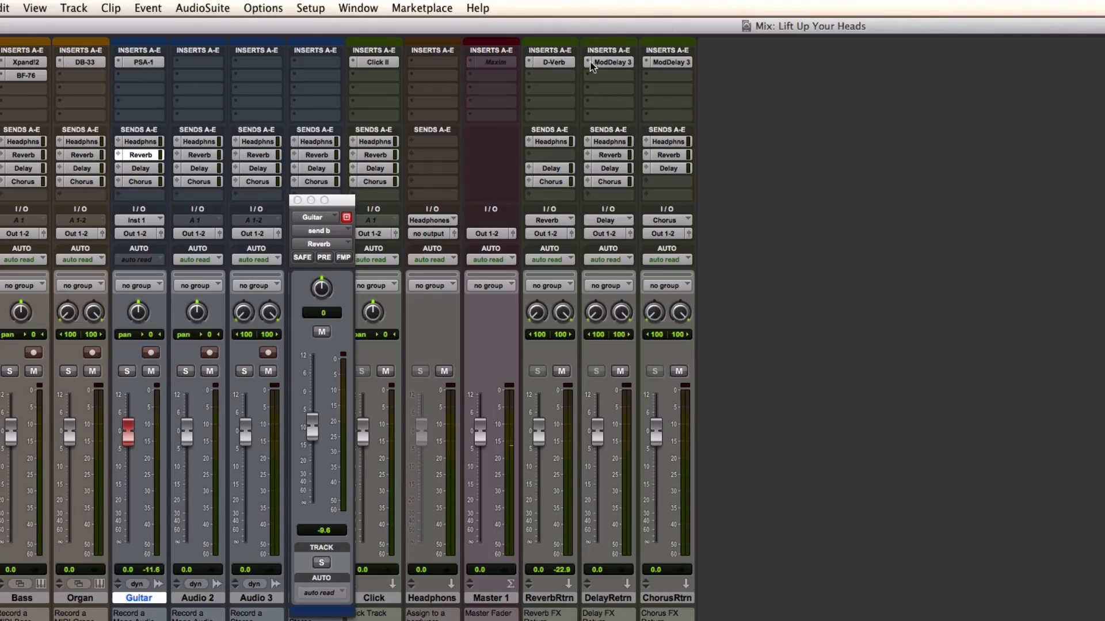
{"action": "left_click", "coordinate": [566, 63]}
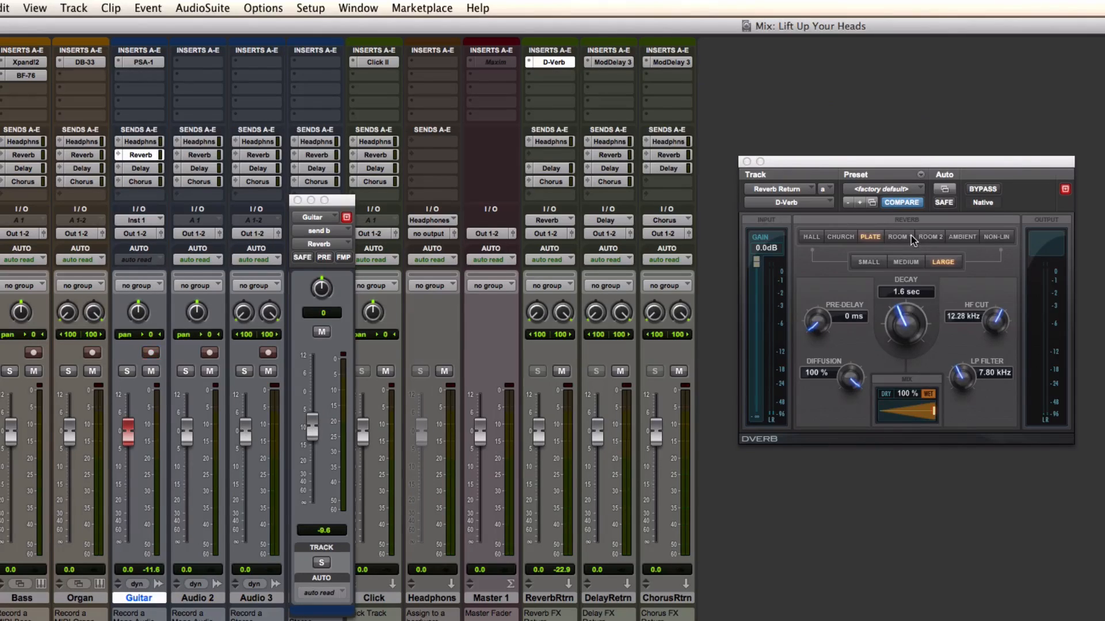
{"action": "left_click", "coordinate": [926, 237]}
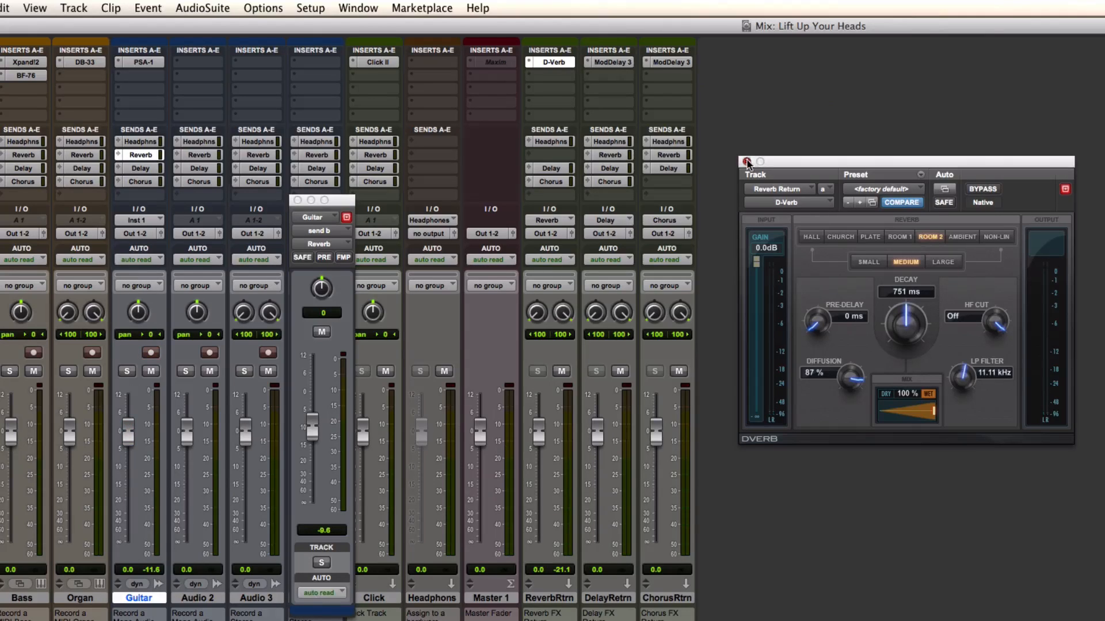
{"action": "left_click", "coordinate": [747, 161]}
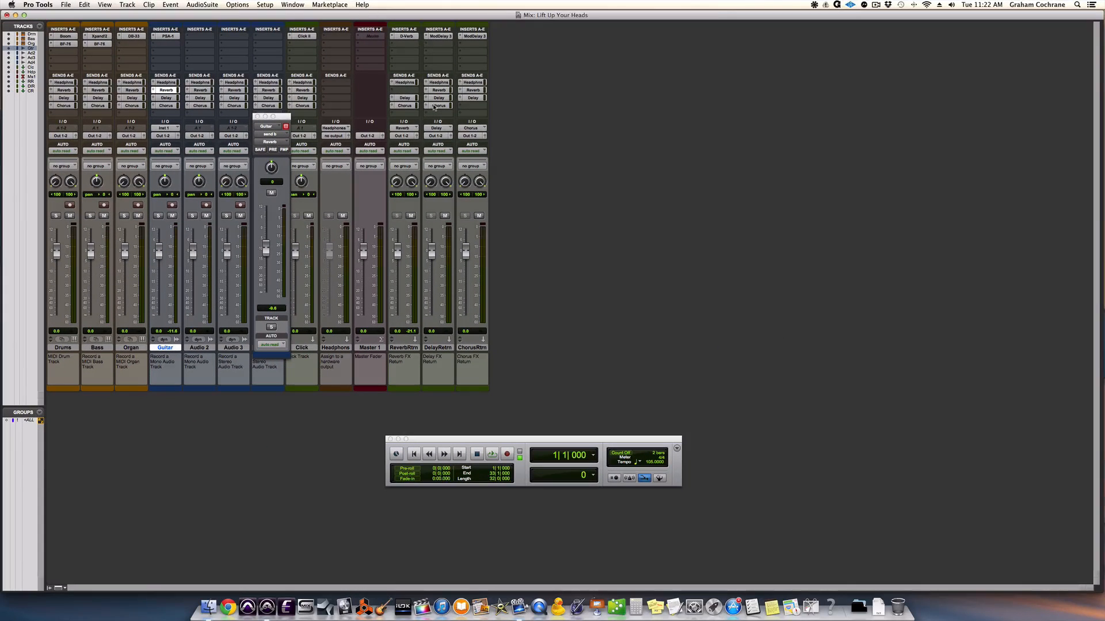
Switch to the Edit window, close the floating Reverb send fader and set the session tempo to 80 BPM
{"action": "key", "text": "super+equal"}
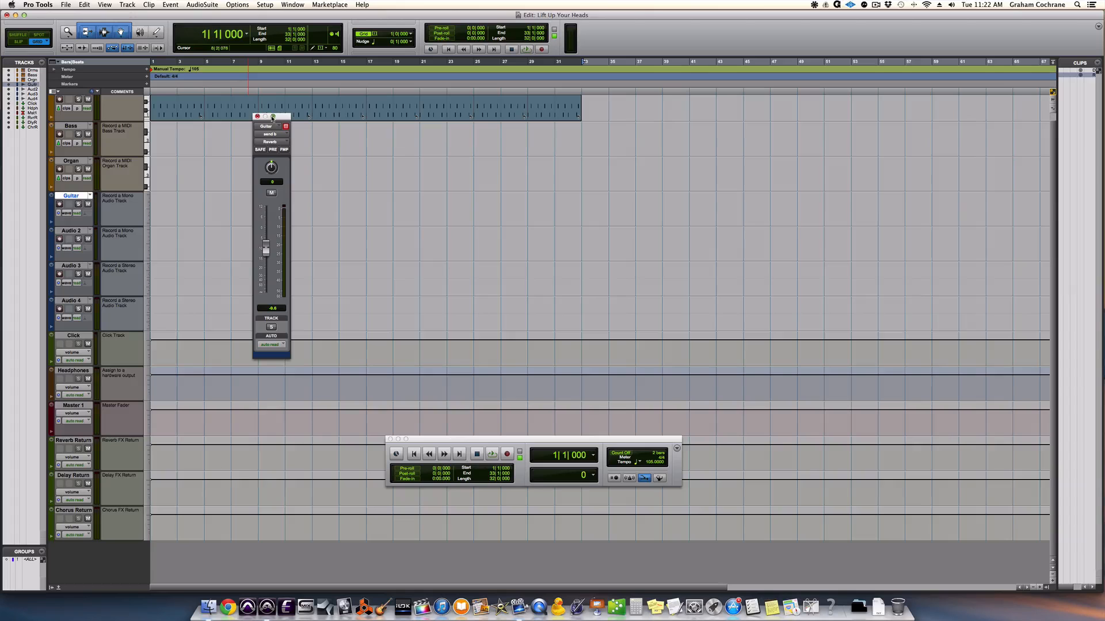
{"action": "left_click", "coordinate": [257, 117]}
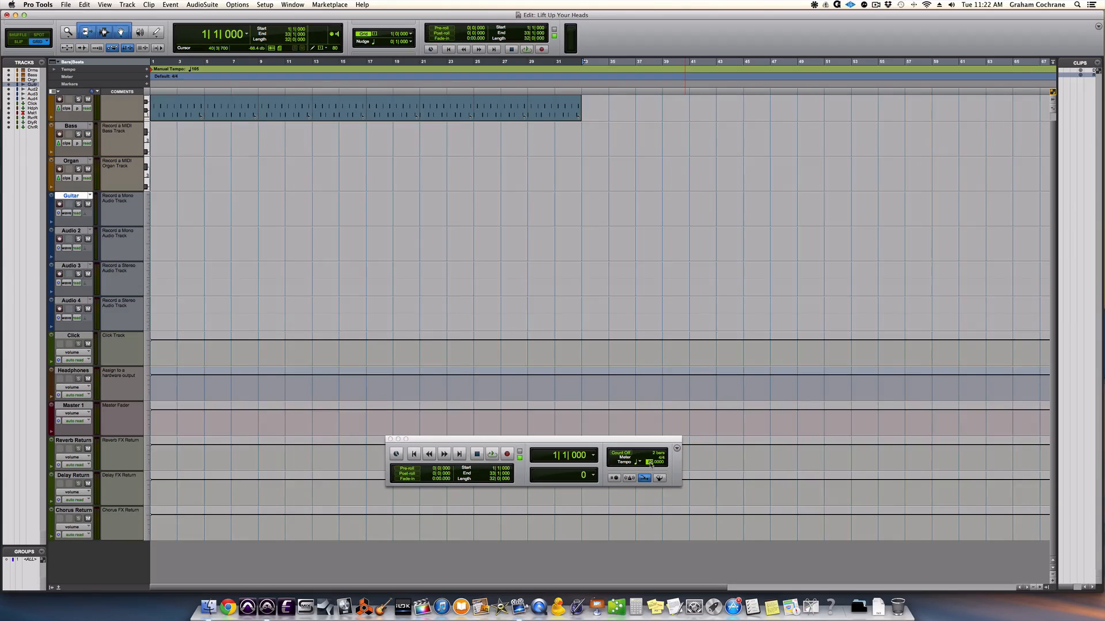
{"action": "key", "text": "Return"}
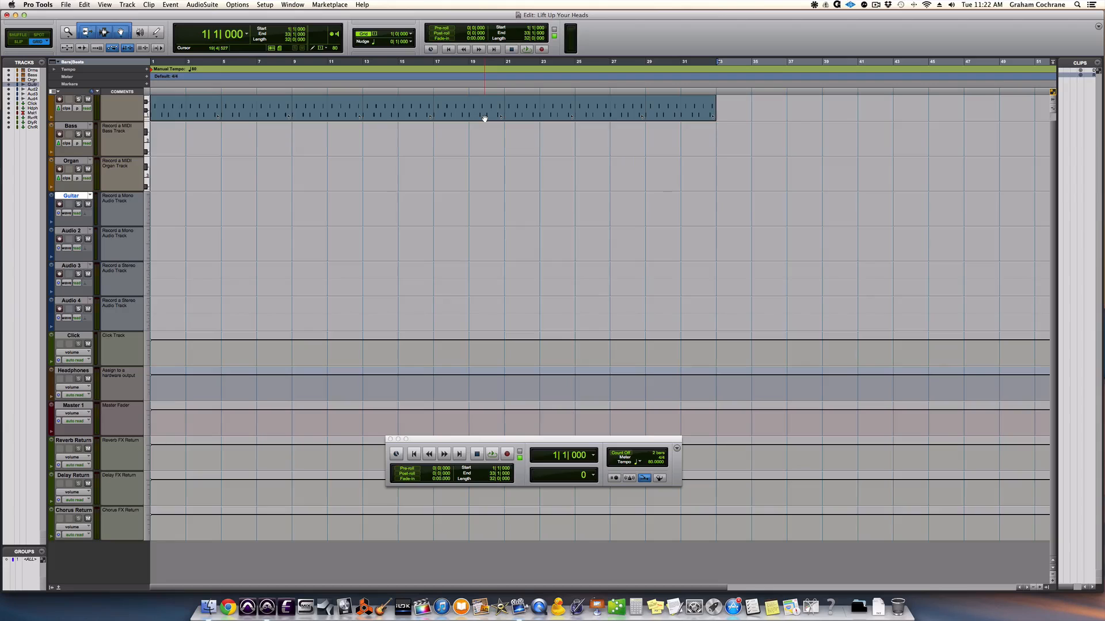
Mute the Reverb Return track while playing the drums from the session start, and rehearse the guitar along with them
{"action": "key", "text": "Return"}
{"action": "key", "text": "space"}
{"action": "left_click", "coordinate": [89, 449]}
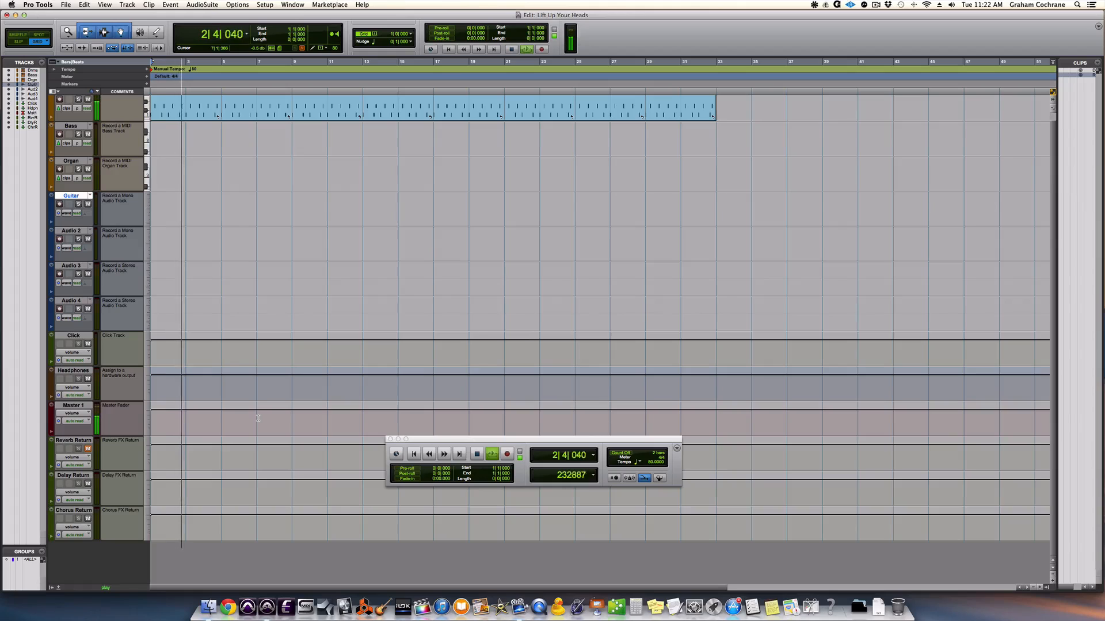
{"action": "key", "text": "space"}
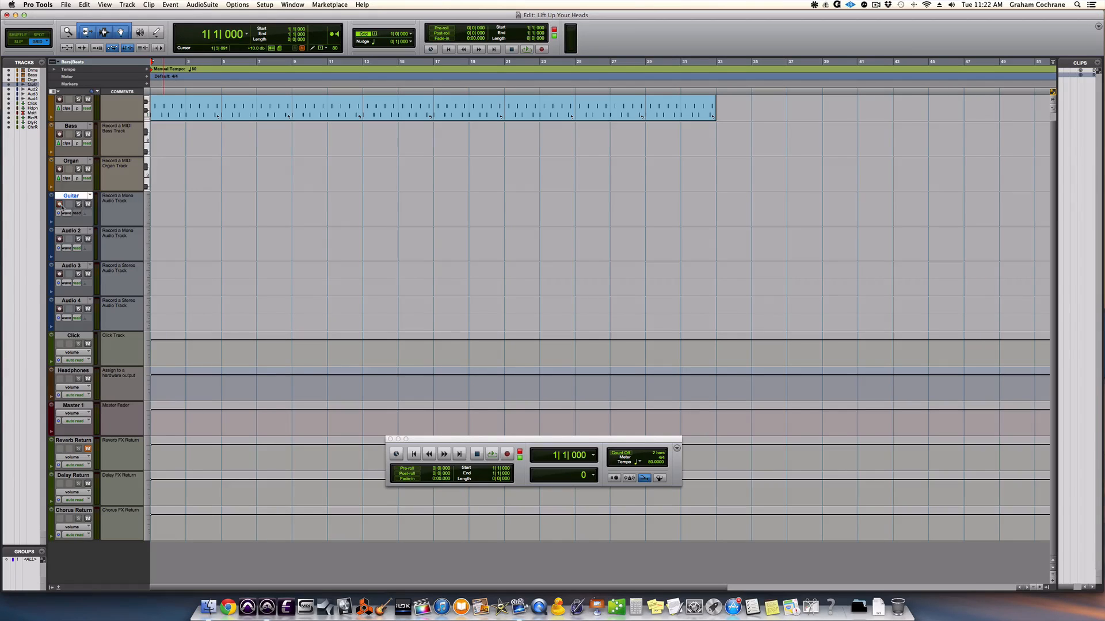
{"action": "key", "text": "space"}
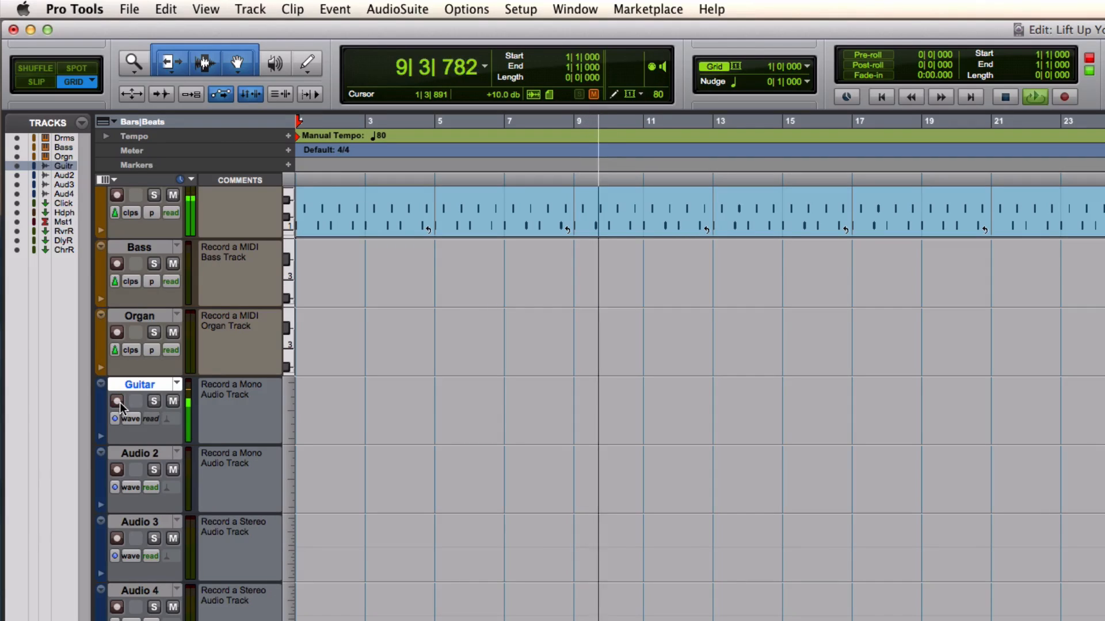
{"action": "key", "text": "space"}
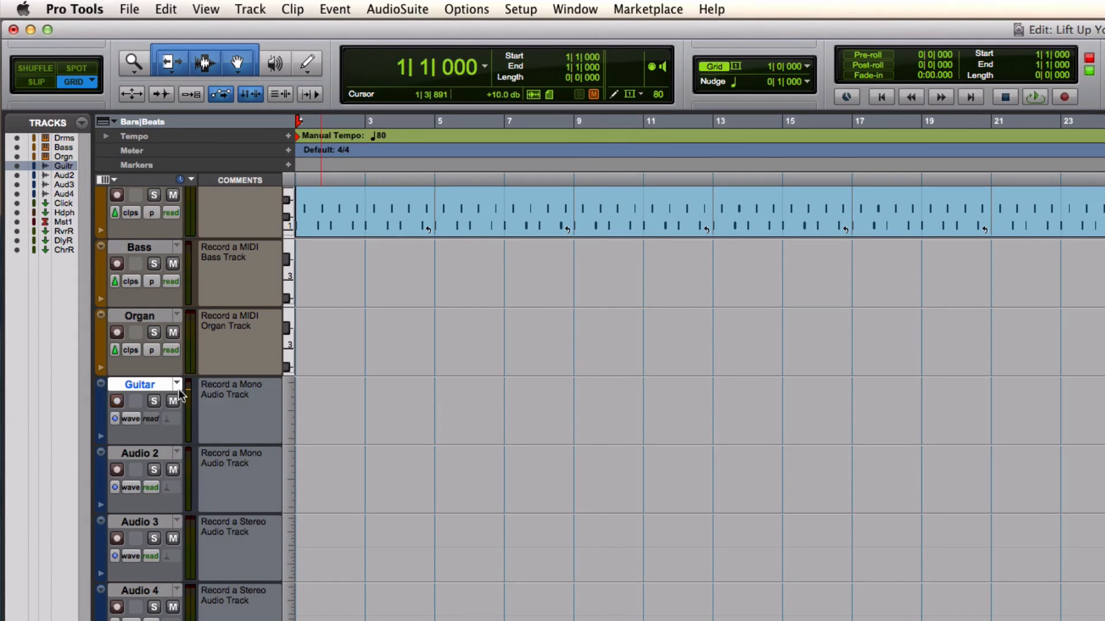
Save the session
{"action": "left_click", "coordinate": [123, 9]}
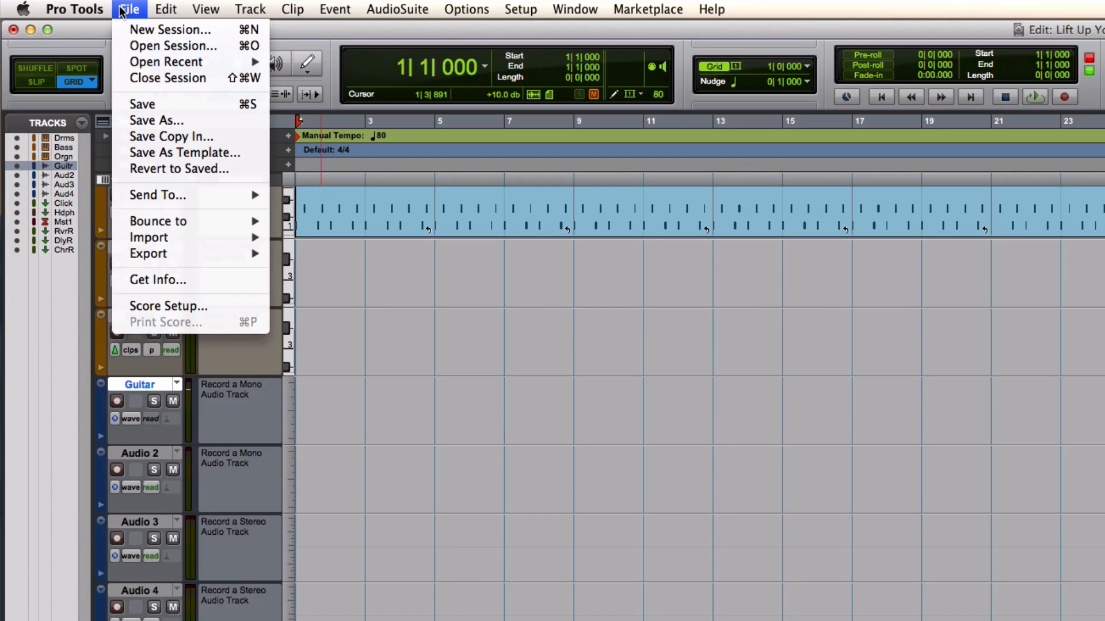
{"action": "left_click", "coordinate": [165, 105]}
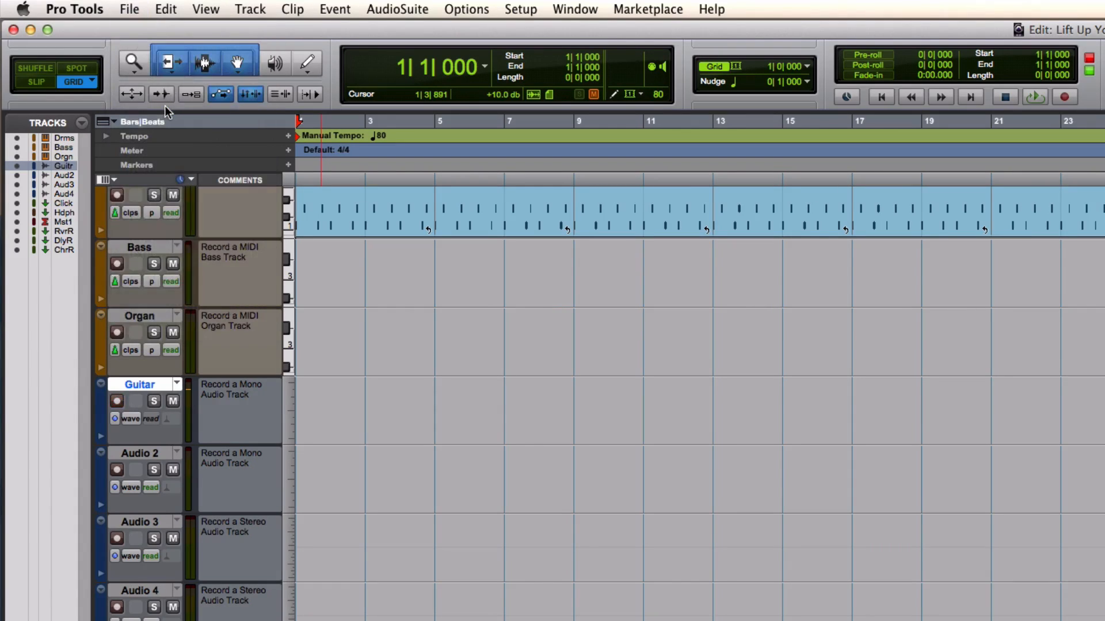